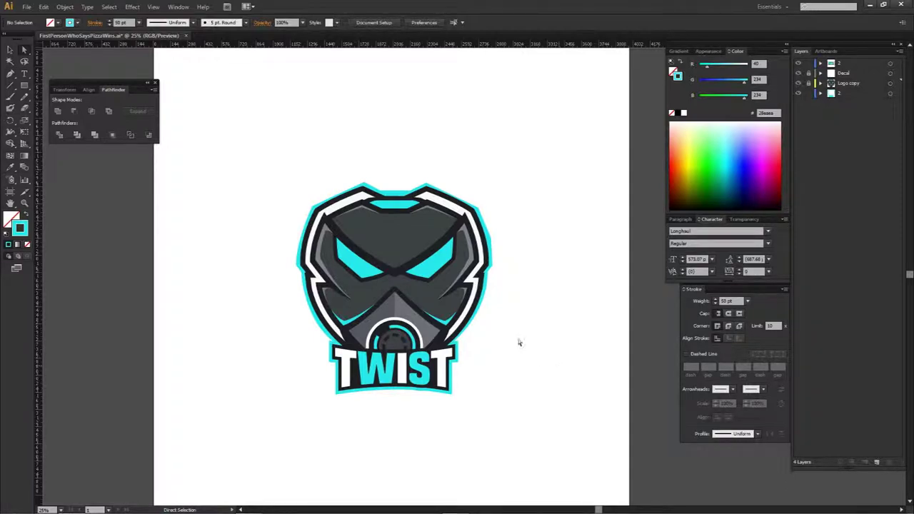
Step: Hide both layers named 2 and show them again to compare the logo with and without its text and cyan outline
key(space)
drag(514, 350, 520, 335)
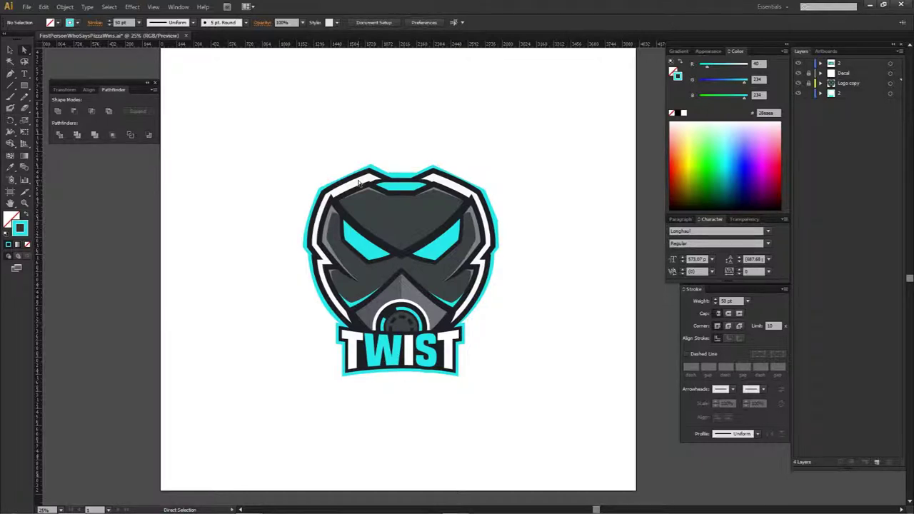
click(799, 94)
click(799, 63)
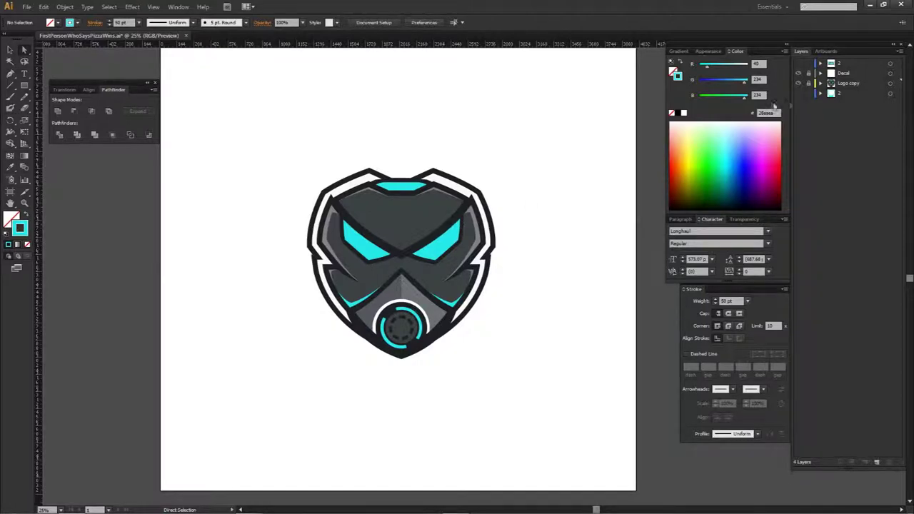
click(799, 93)
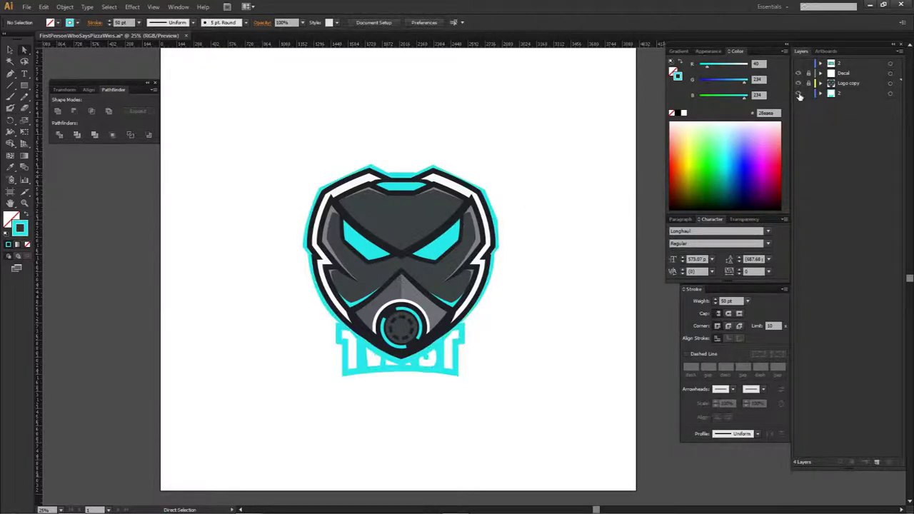
click(799, 63)
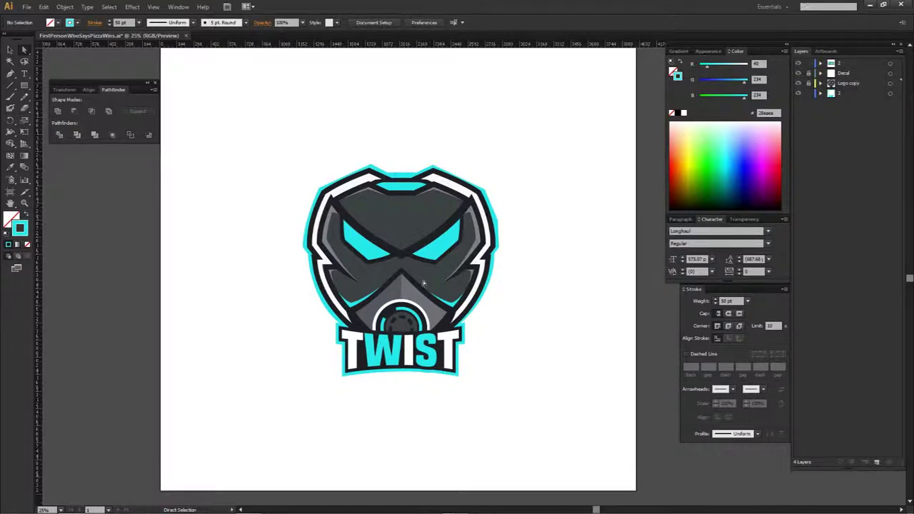
Step: Try filling the dark backing shape behind the TWIST lettering with the cyan sampled from the mask's eye
click(363, 352)
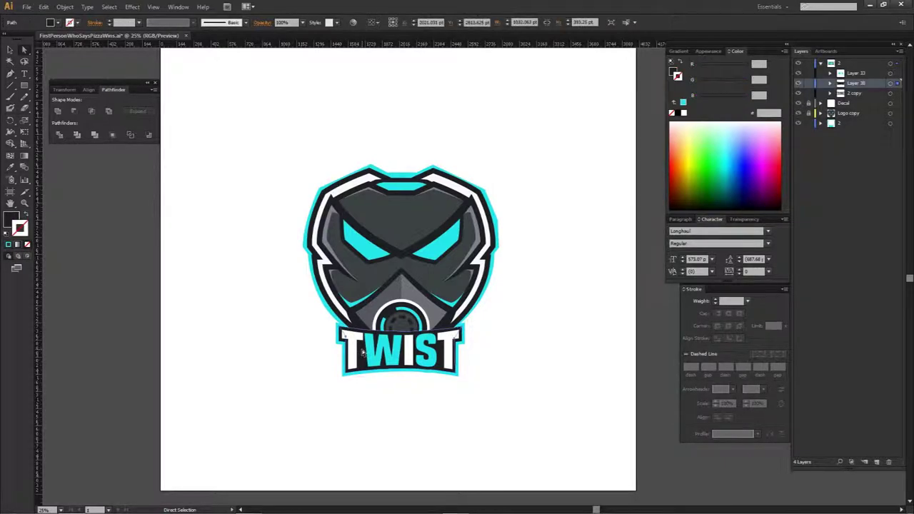
key(i)
click(447, 244)
key(a)
click(529, 318)
Step: Try recolouring the letters W and S of TWIST with white sampled from the ring around the mask's filter
click(394, 350)
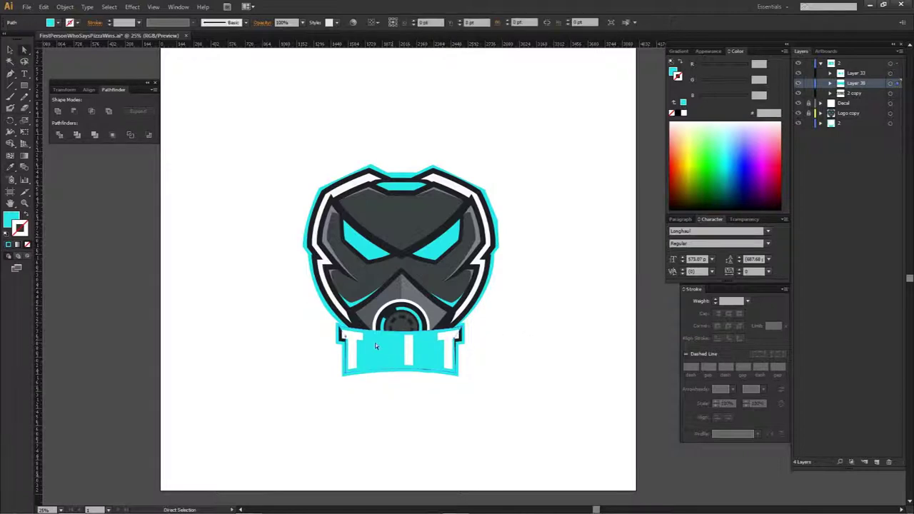
shift+click(429, 347)
key(i)
click(423, 310)
key(a)
click(504, 347)
drag(504, 347, 520, 342)
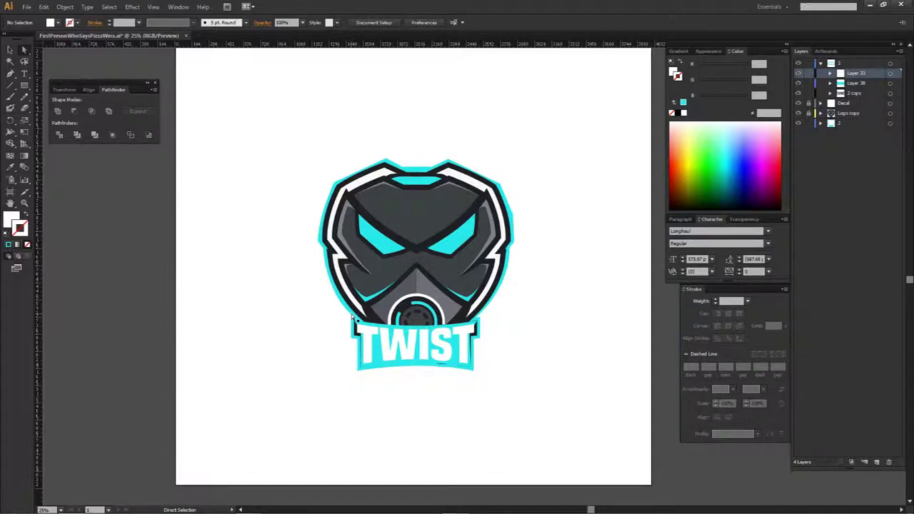
click(353, 318)
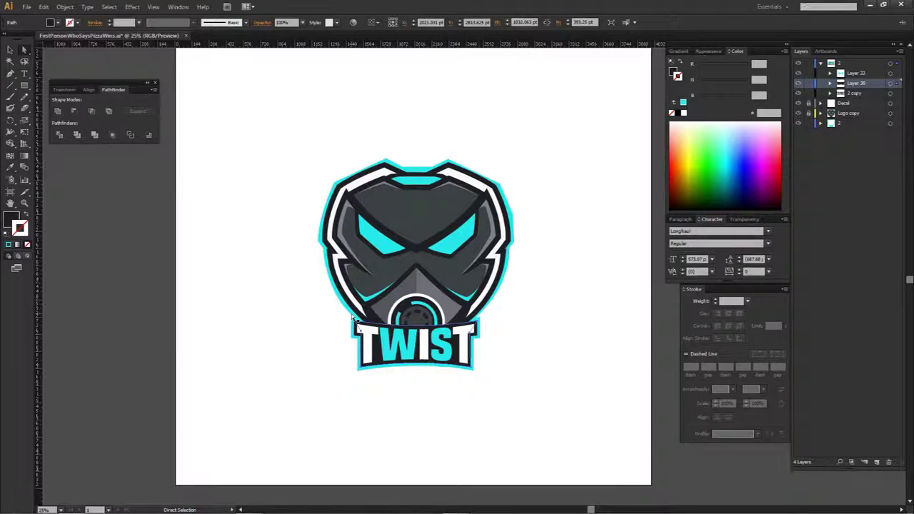
drag(270, 142, 548, 407)
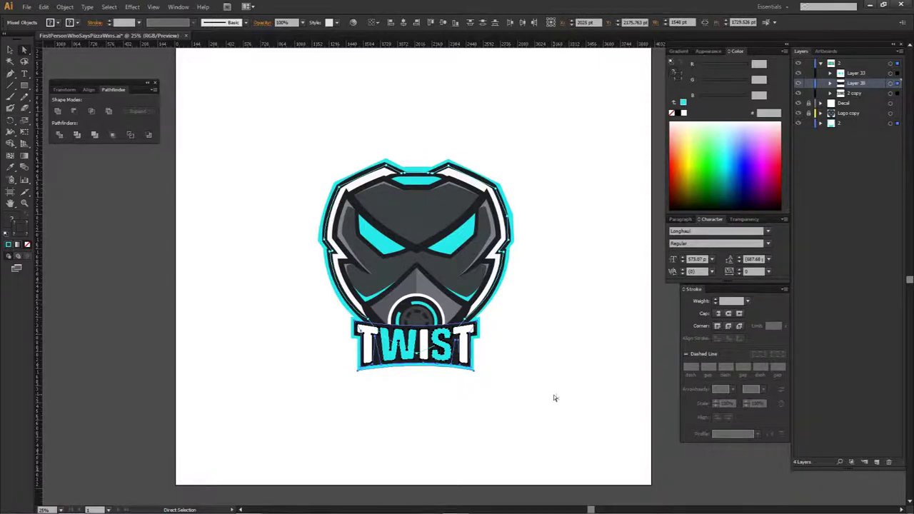
click(550, 386)
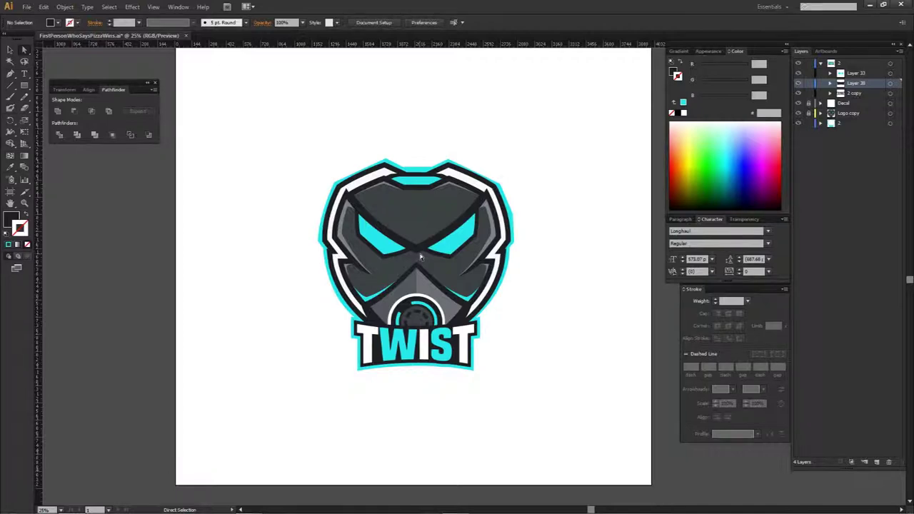
drag(274, 131, 554, 420)
Step: Delete both layers named 2 that hold the TWIST text and the cyan outline, keeping Decal and Logo copy
click(821, 64)
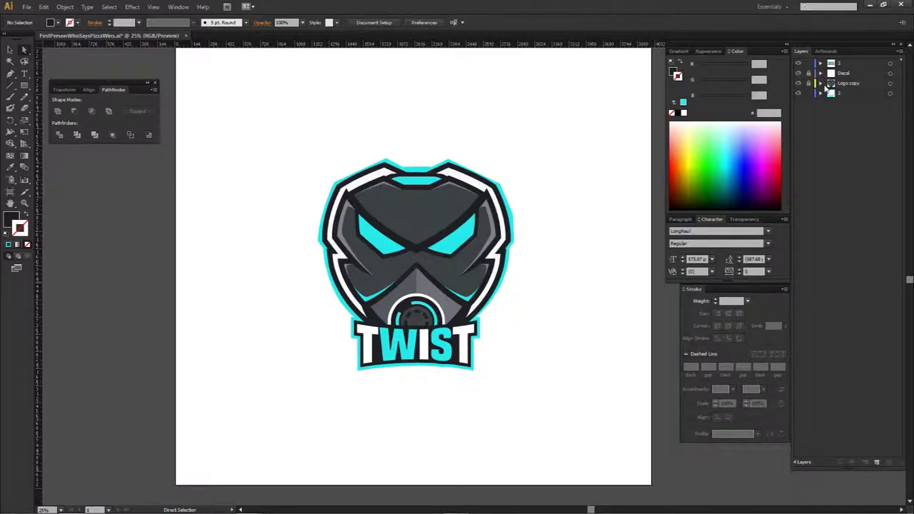
click(798, 64)
click(798, 93)
drag(846, 65, 889, 462)
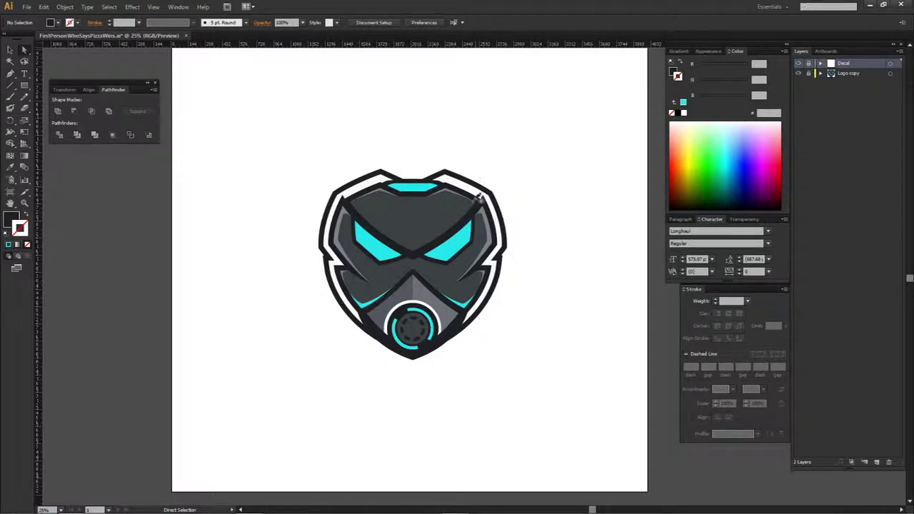
Step: Unlock the Logo copy layer and duplicate it with all its artwork directly beneath the original
click(848, 74)
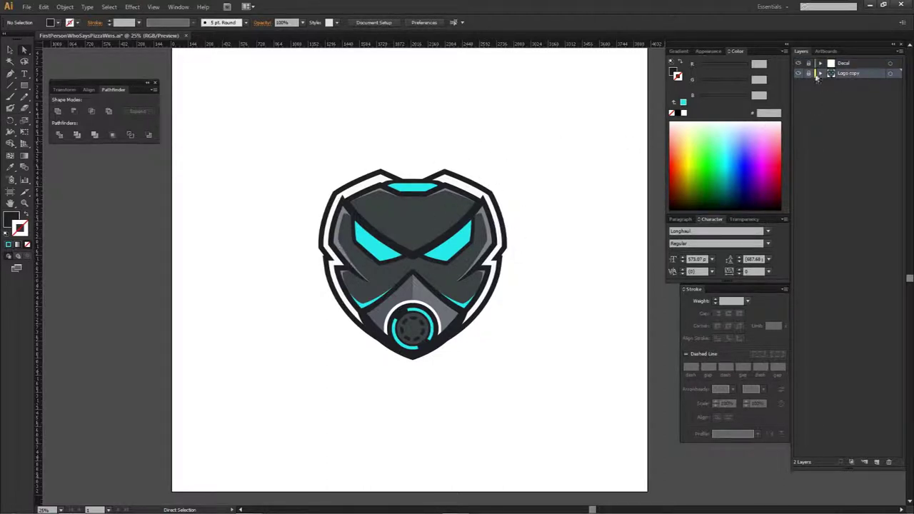
click(820, 73)
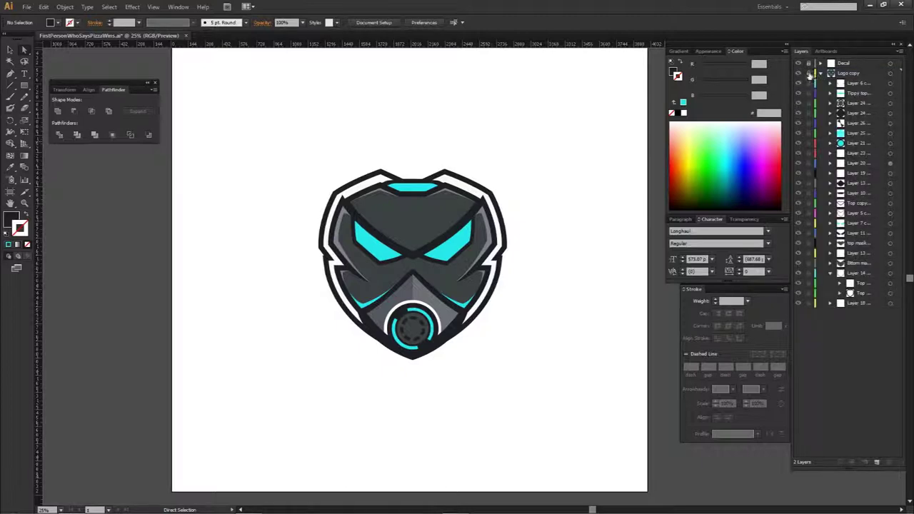
click(821, 73)
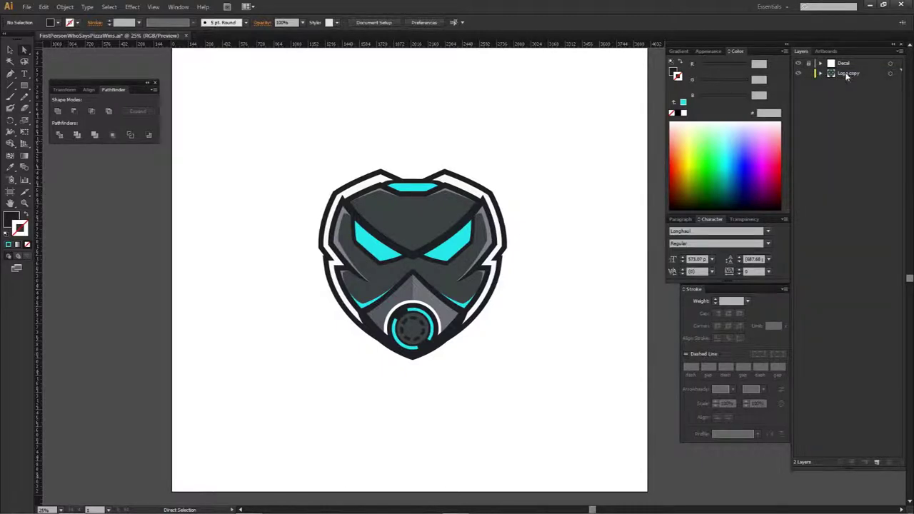
alt+click(865, 72)
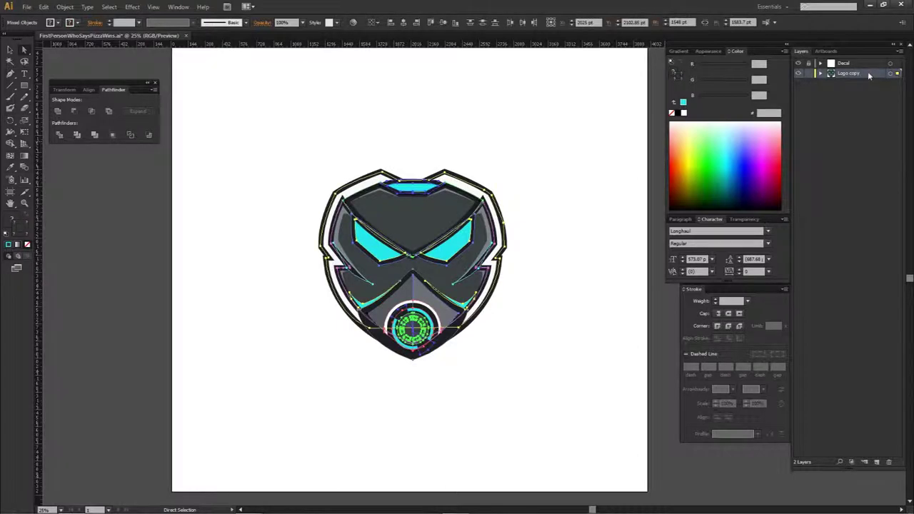
drag(859, 76, 856, 84)
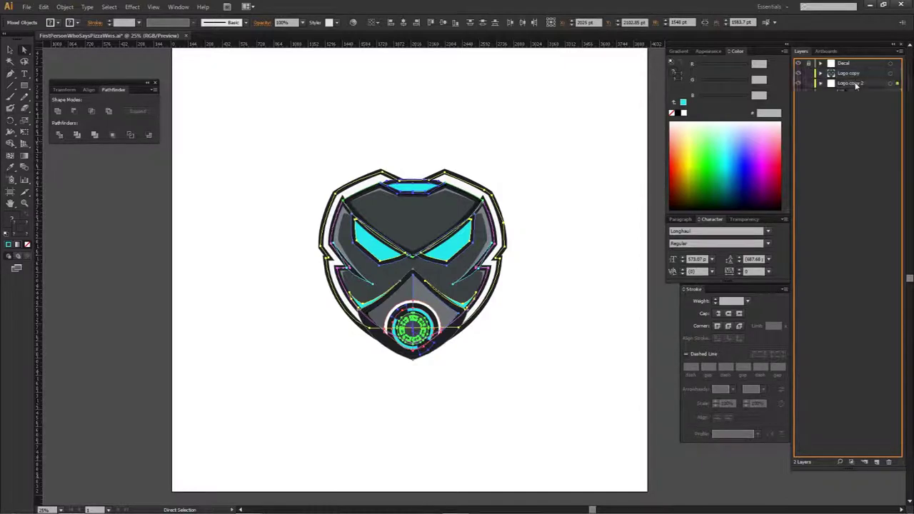
click(820, 83)
click(820, 84)
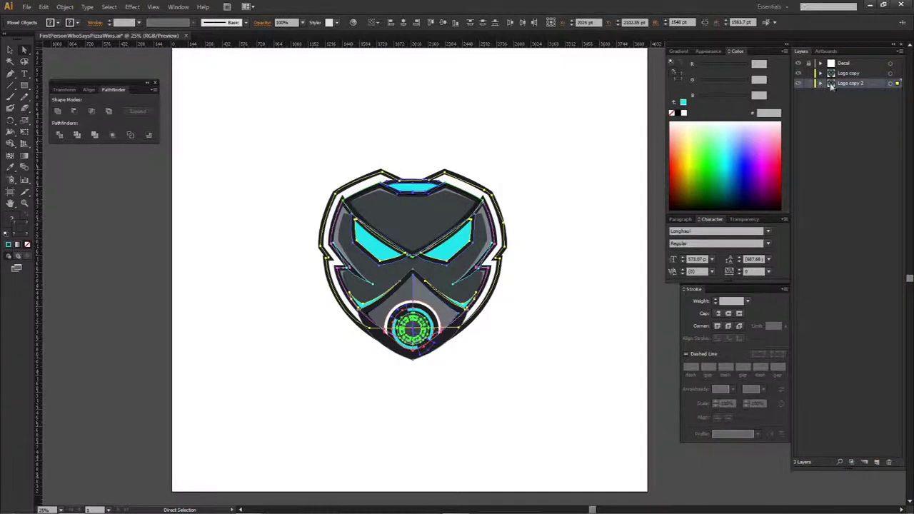
Step: Try making a further duplicate of the Logo copy 2 layer and undo it
drag(857, 88, 878, 462)
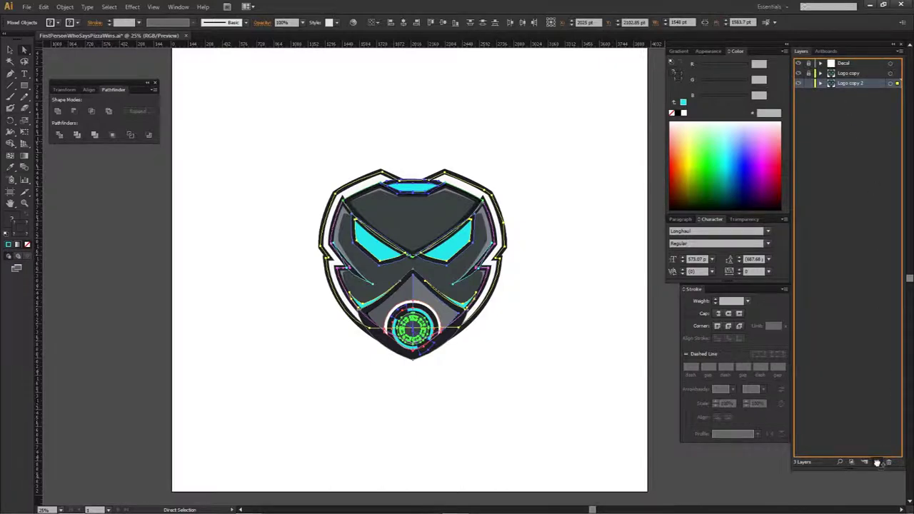
click(821, 83)
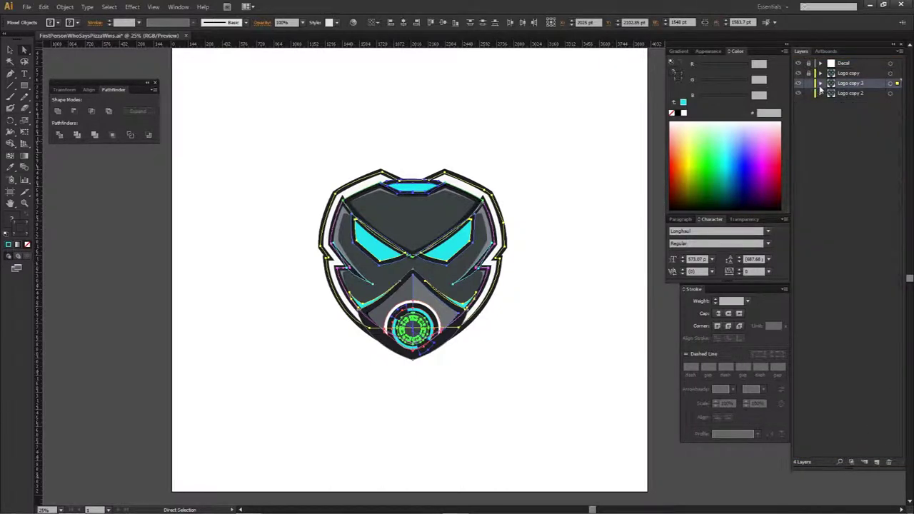
key(ctrl+z)
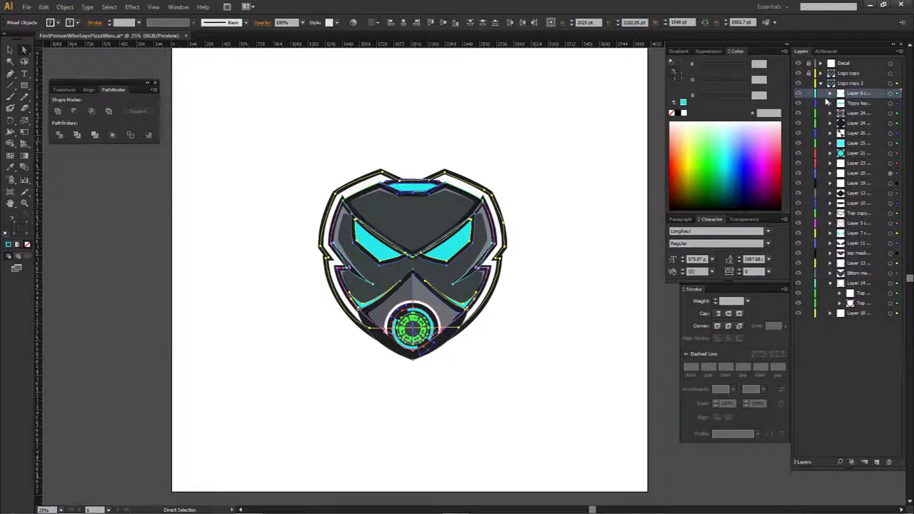
click(820, 84)
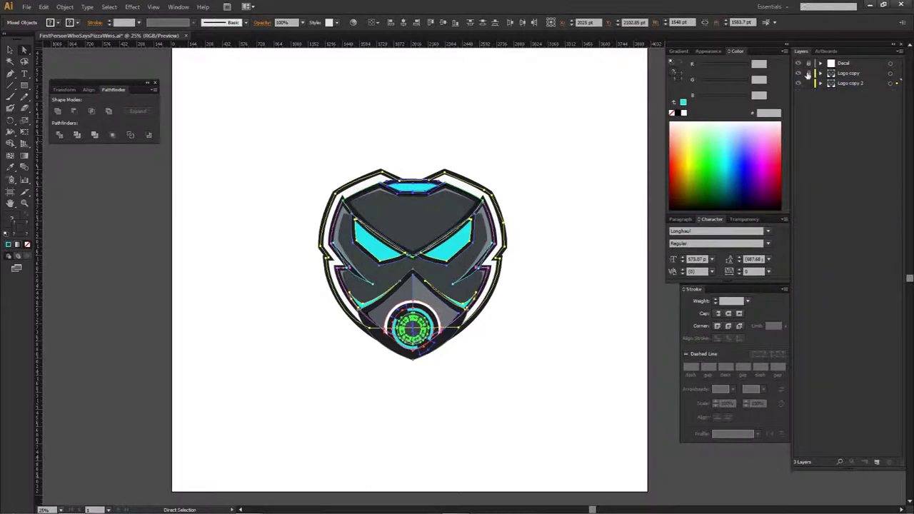
Step: Try moving all the Logo copy 2 artwork up and to the right of the original mask
click(890, 83)
drag(425, 222, 599, 161)
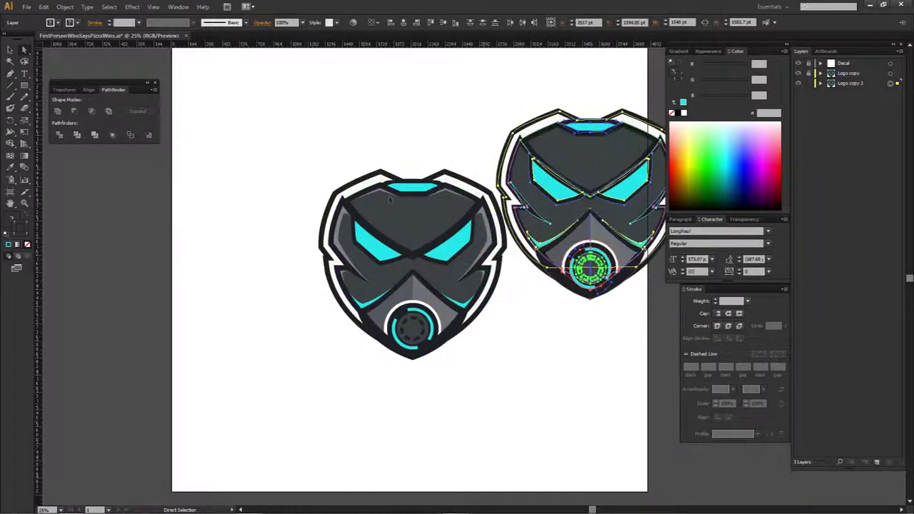
key(ctrl+z)
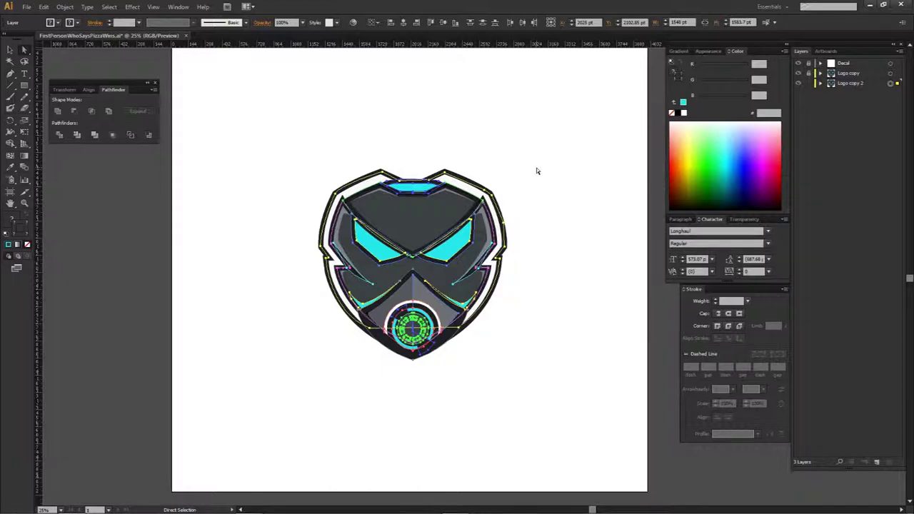
Step: Try selecting the duplicated mask's white backing path and moving its thick black outline path upward
click(340, 197)
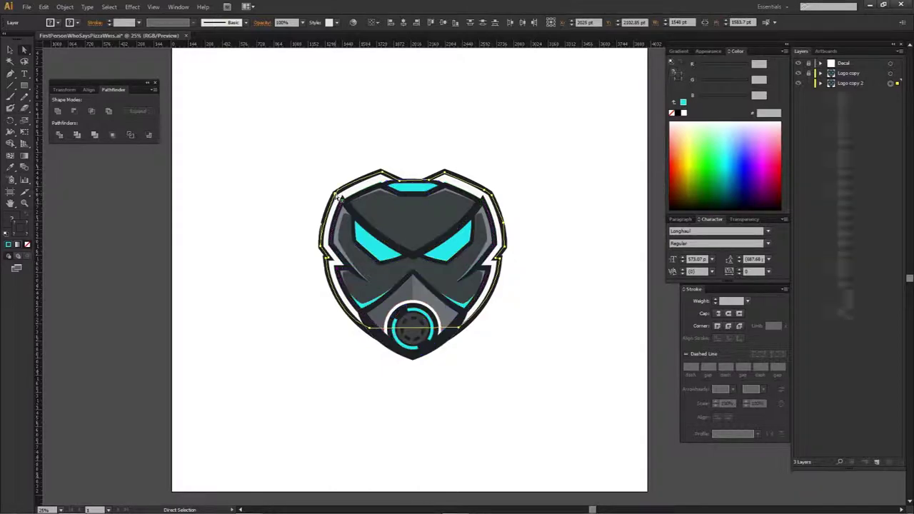
key(minus)
key(plus)
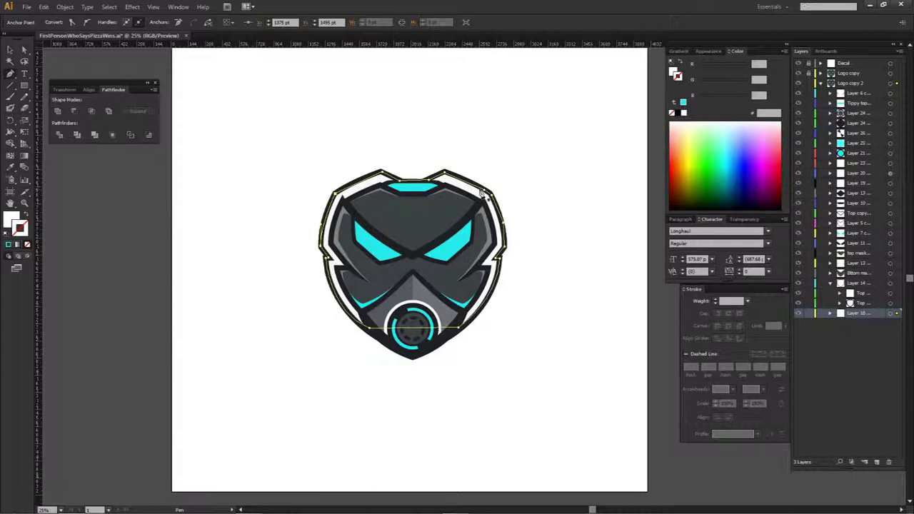
key(a)
key(ctrl+shift+a)
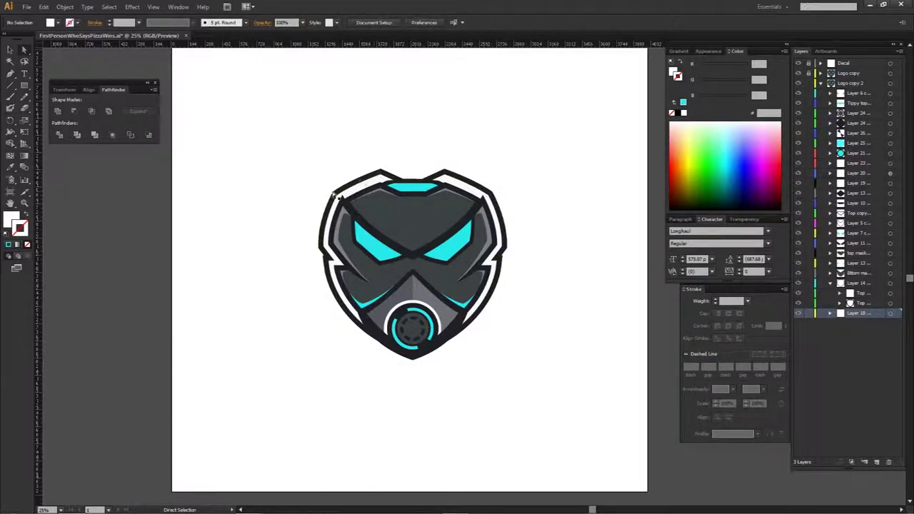
click(346, 191)
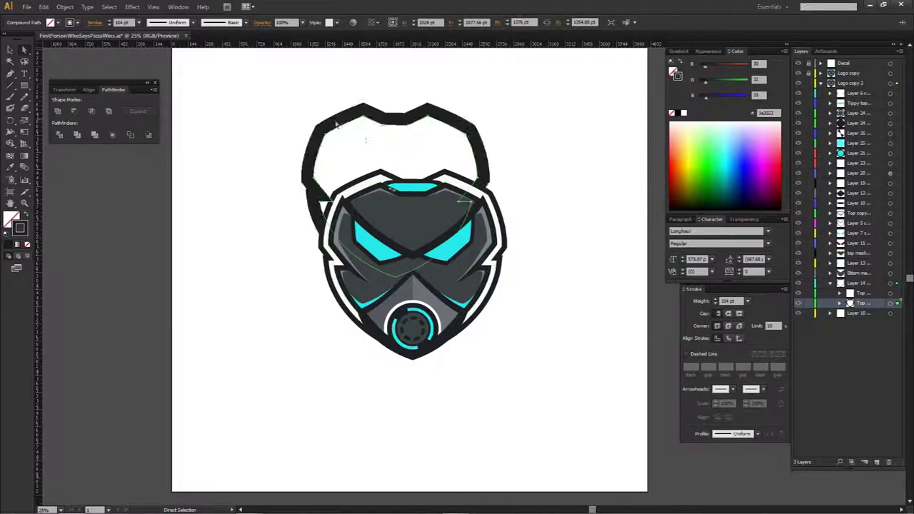
Step: Select all artwork on the Logo copy 2 layer and merge it into one silhouette with the Pathfinder's Unite
click(821, 83)
click(890, 84)
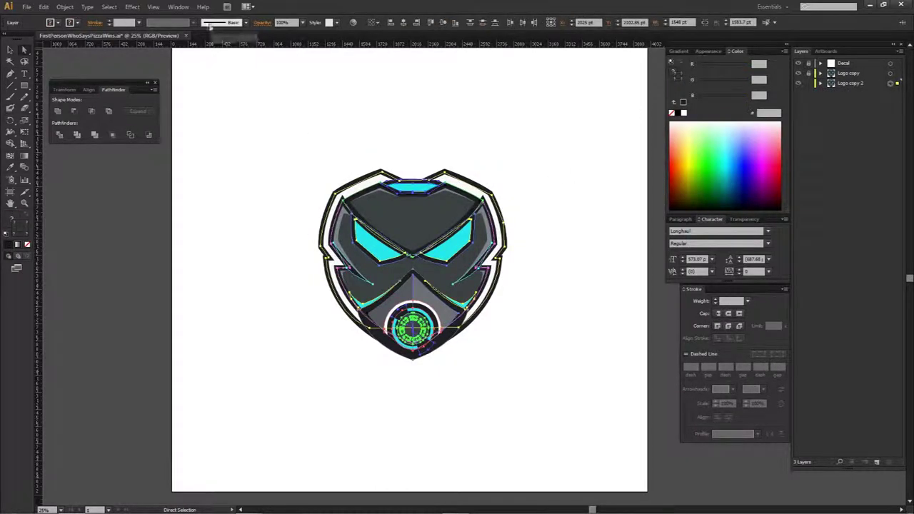
click(179, 6)
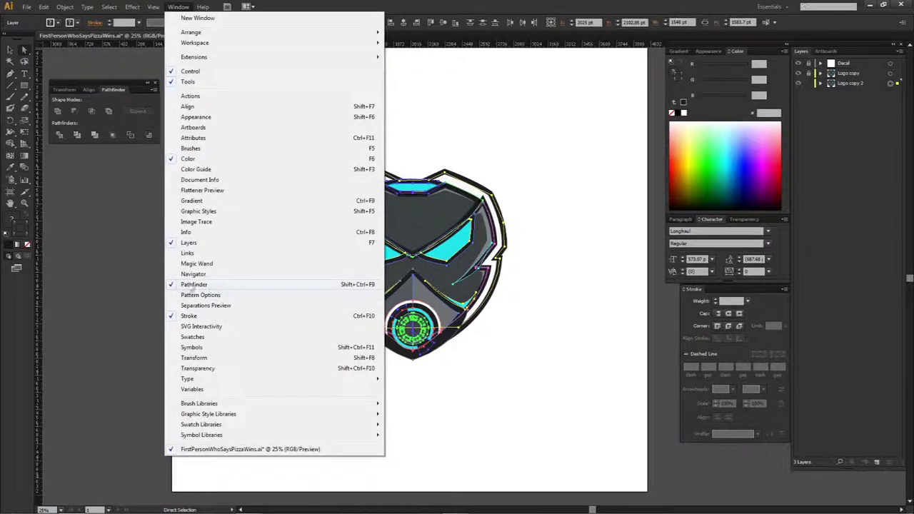
key(Escape)
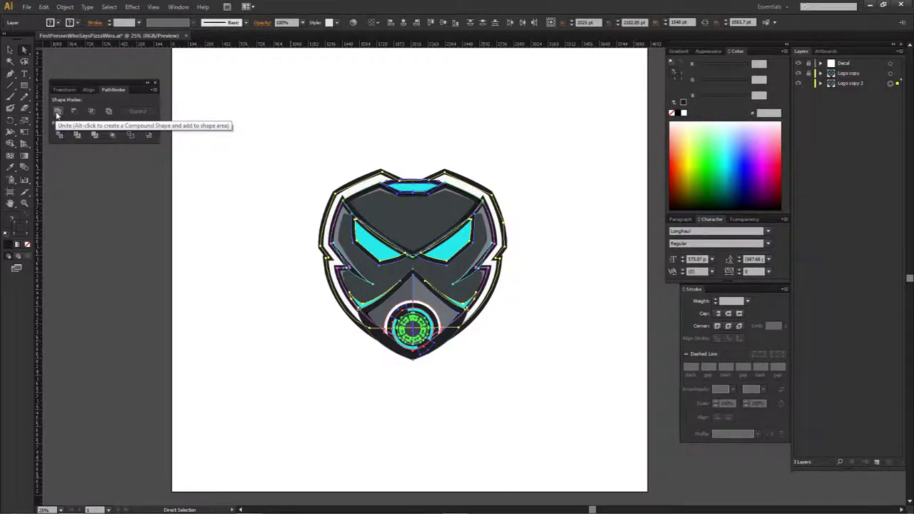
click(57, 112)
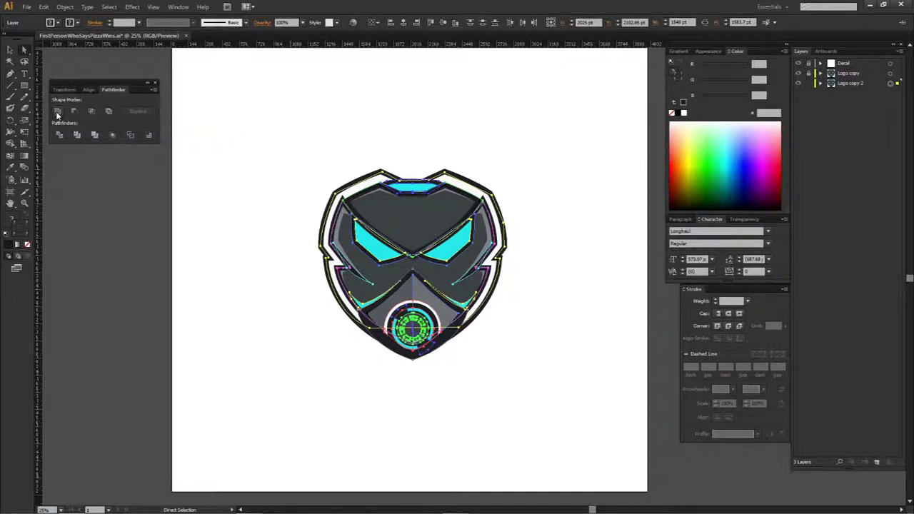
Step: Move the united shape's sublayer out of Logo copy 2 to the top level and delete the emptied Logo copy 2 layer
drag(863, 96, 844, 78)
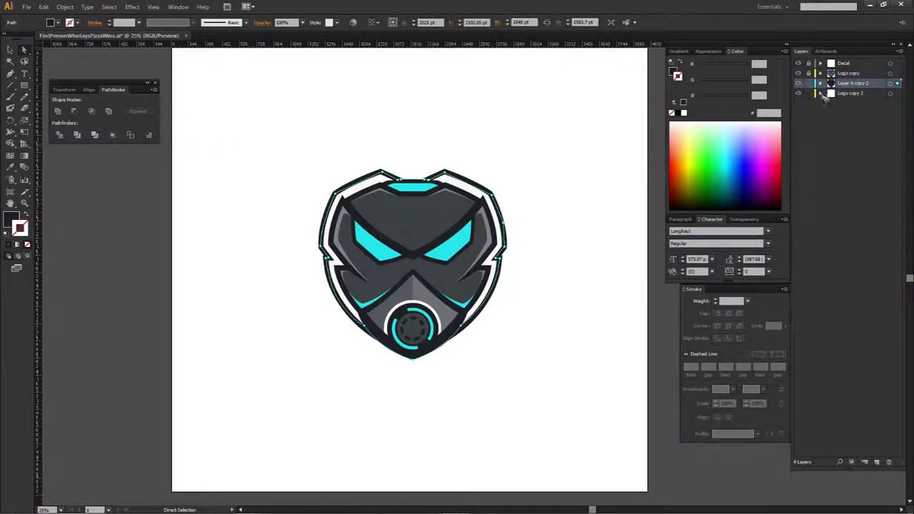
drag(890, 463, 890, 463)
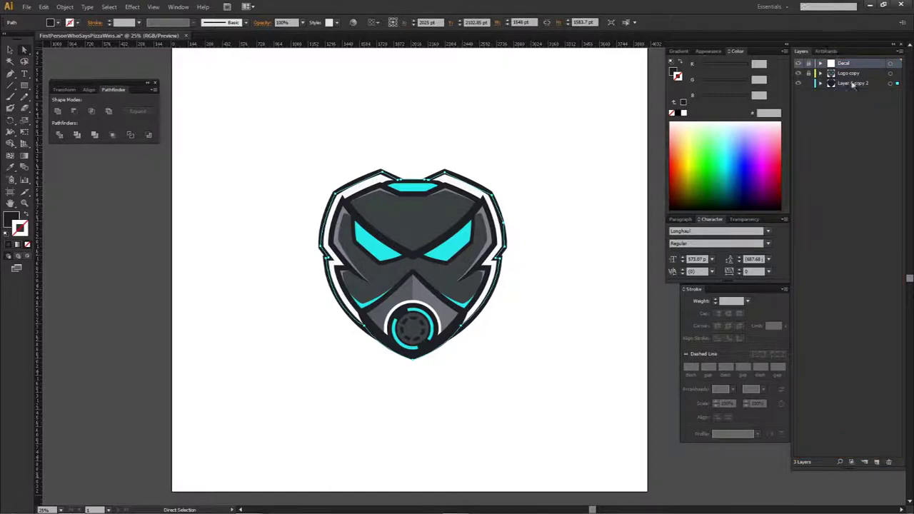
Step: Move the united dark silhouette up and to the left of the mask logo
click(892, 87)
drag(411, 236, 246, 173)
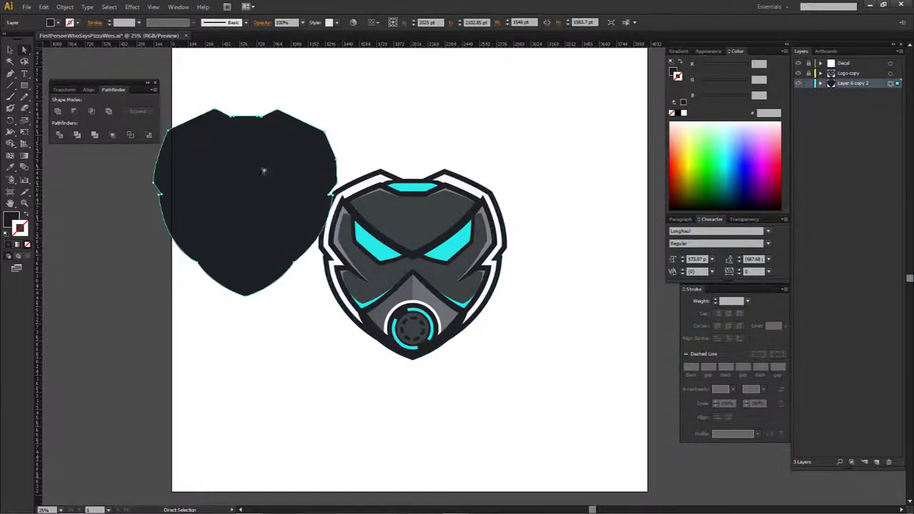
Step: Undo the last move of the dark silhouette, placing it back behind the mask logo
click(316, 118)
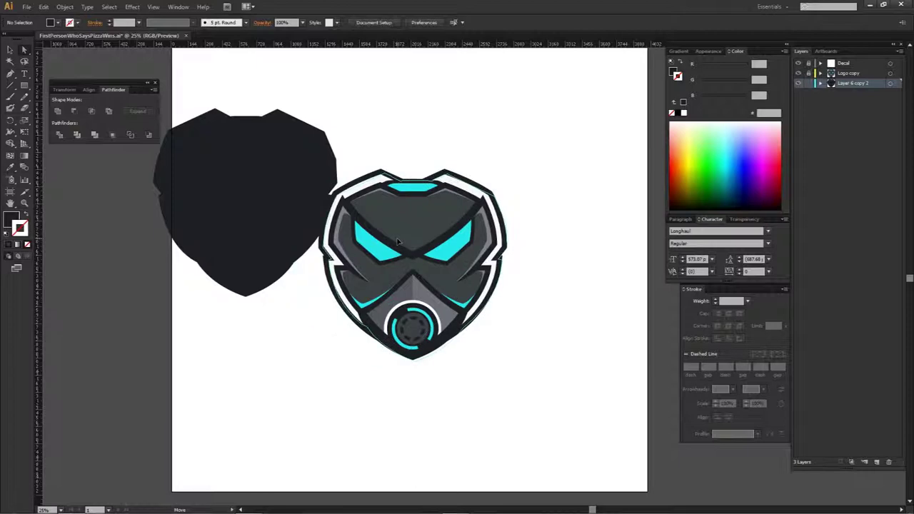
key(ctrl+z)
key(ctrl+shift+z)
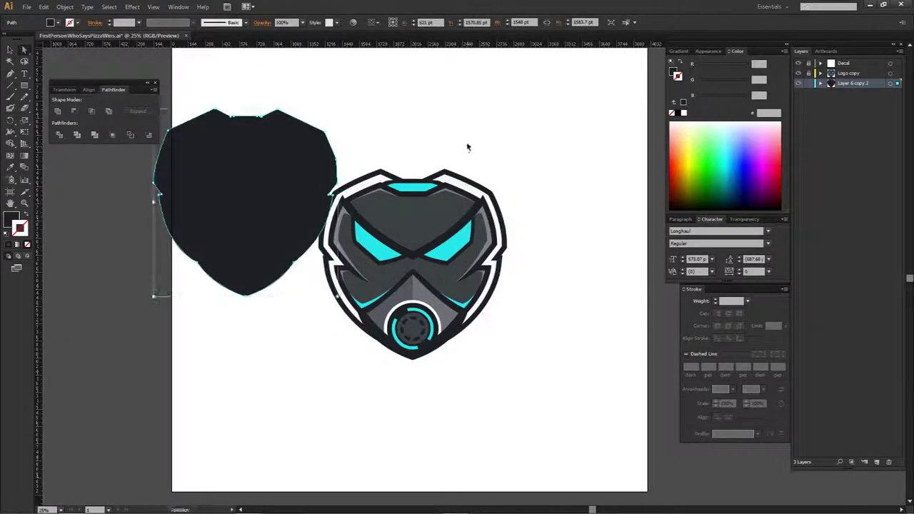
key(ctrl+z)
click(468, 147)
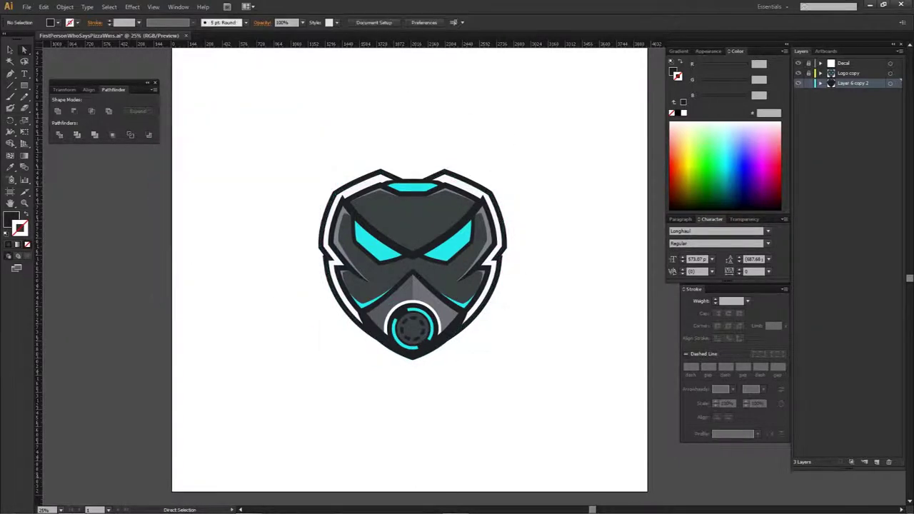
Step: Remove the fill from the silhouette on Layer 6 copy 2 and give it a stroke in colour 28eaea
click(891, 83)
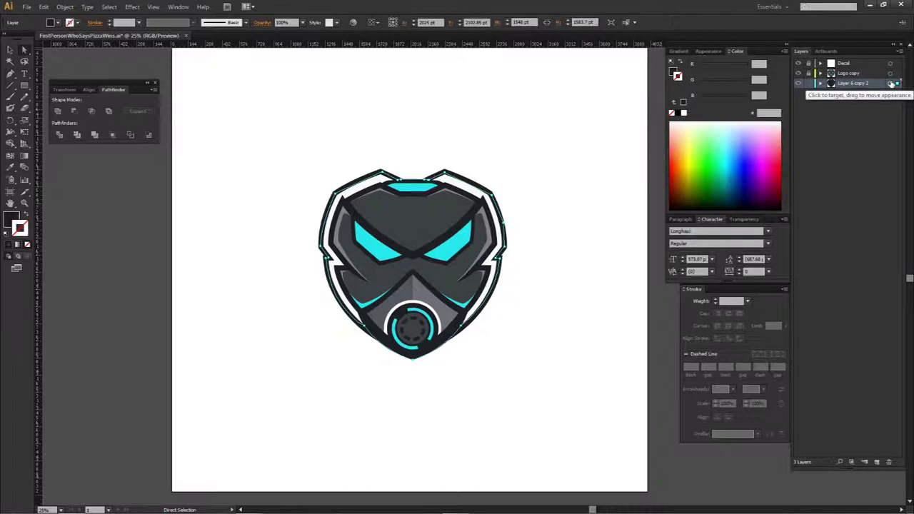
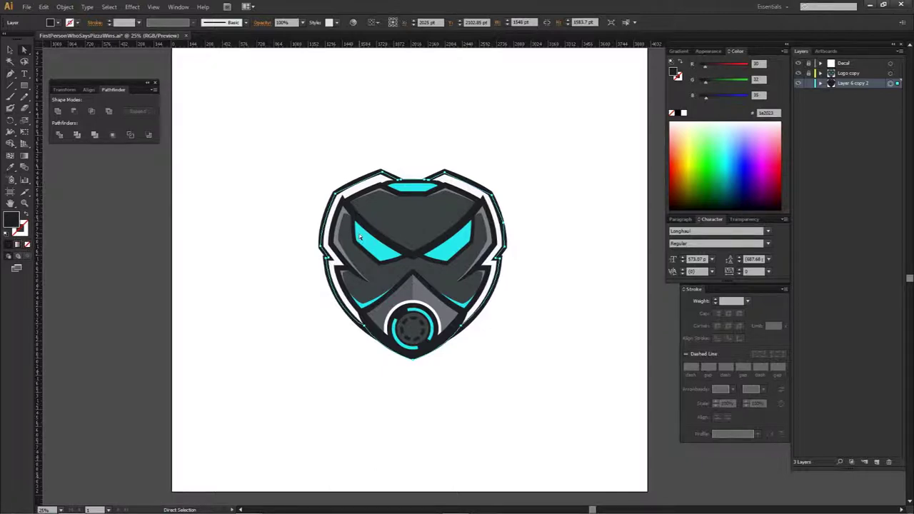
click(27, 245)
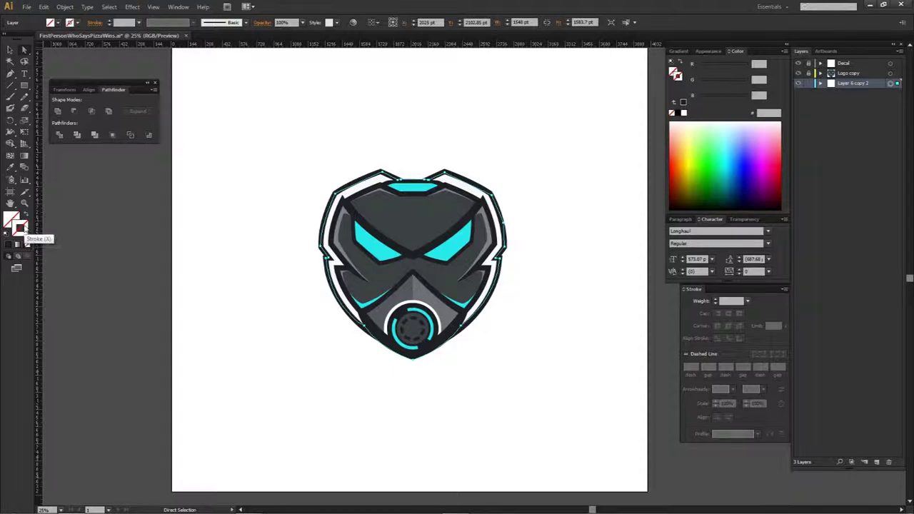
click(10, 245)
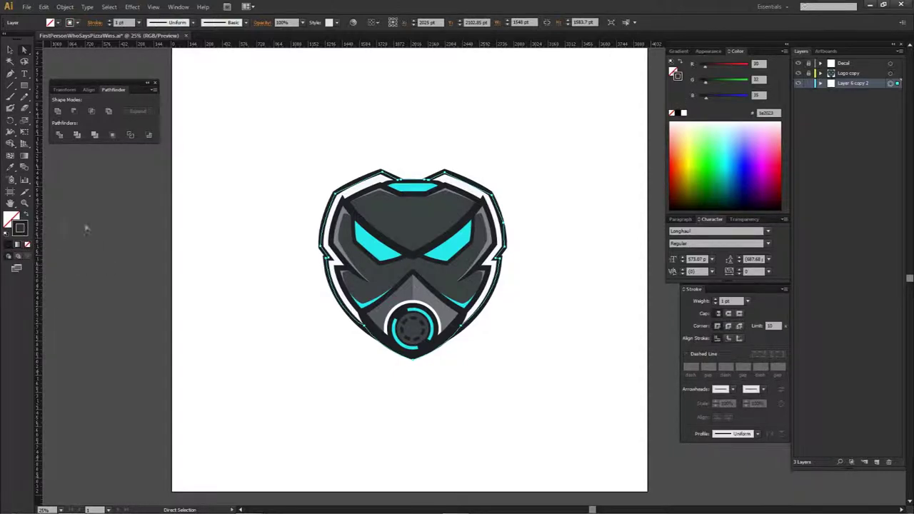
double_click(19, 230)
text(28eaea)
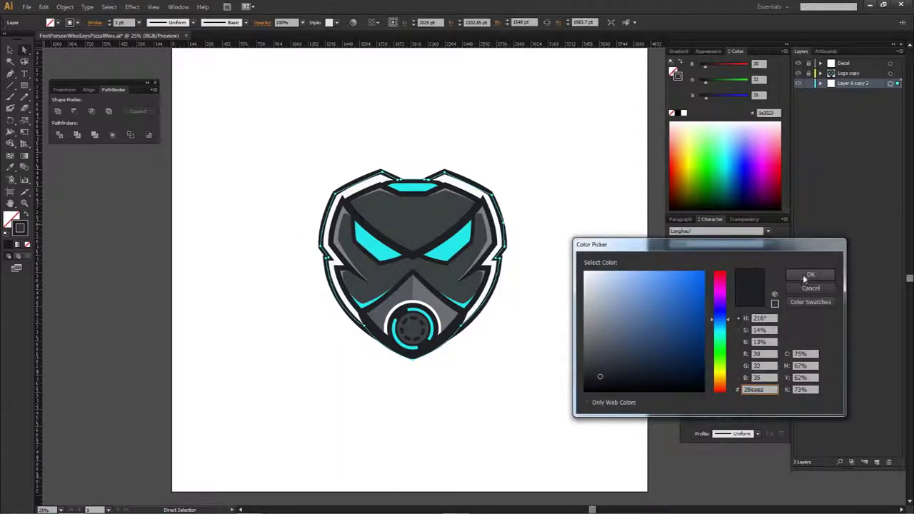
click(811, 275)
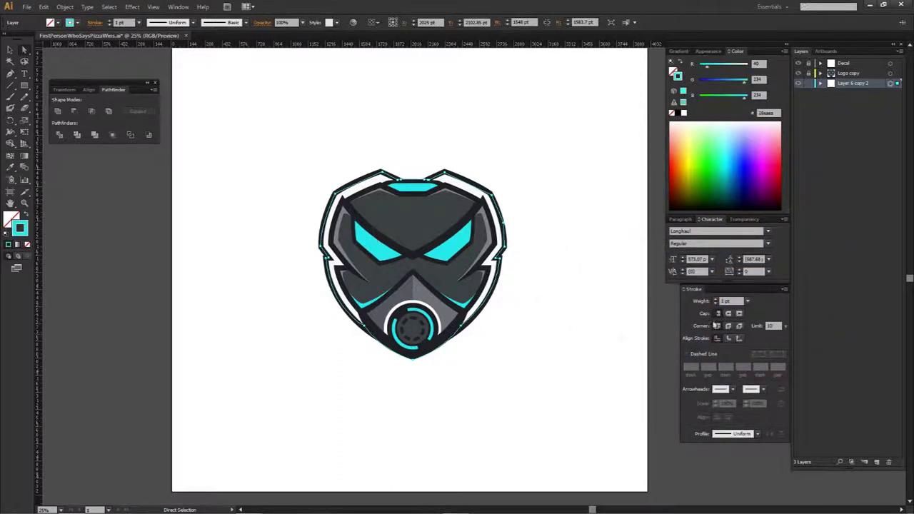
Step: Align the silhouette's cyan stroke to the outside of its path
click(718, 339)
click(177, 7)
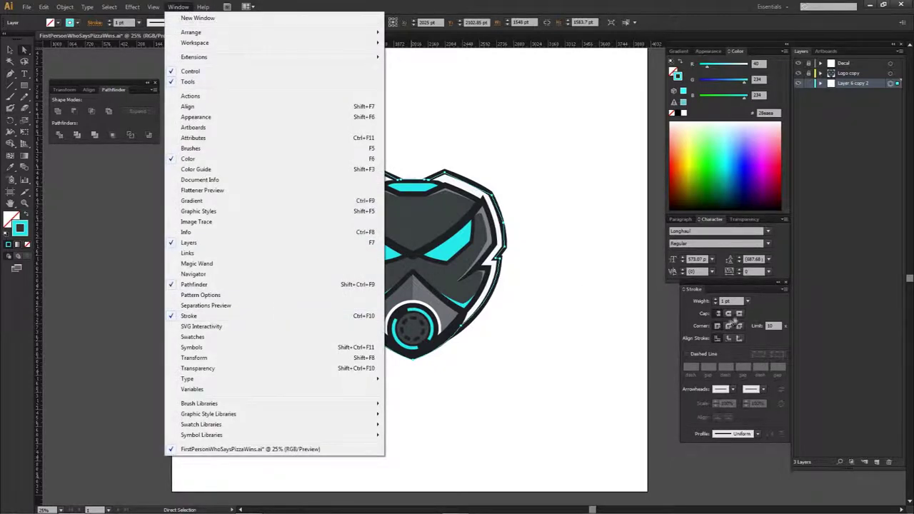
click(695, 338)
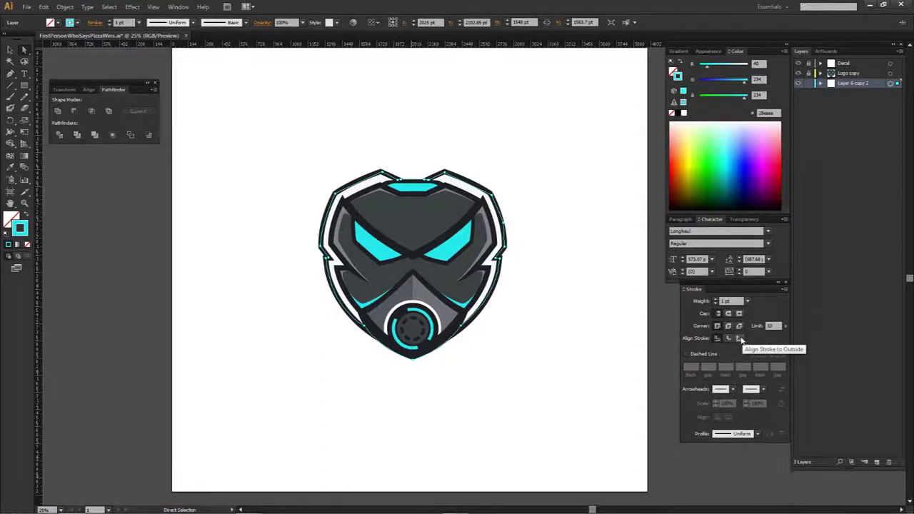
click(740, 339)
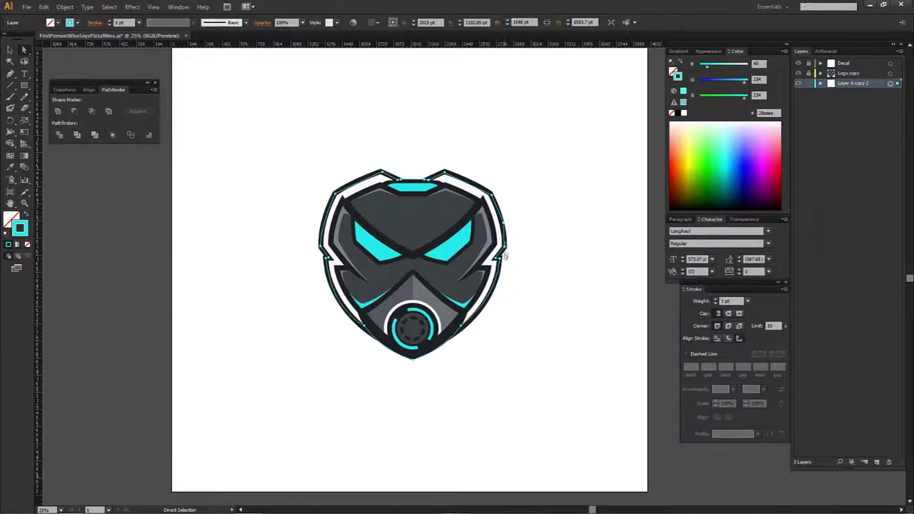
Step: Try a 30 pt weight on the silhouette's cyan stroke and settle on 50 pt
click(715, 299)
text(30)
key(Return)
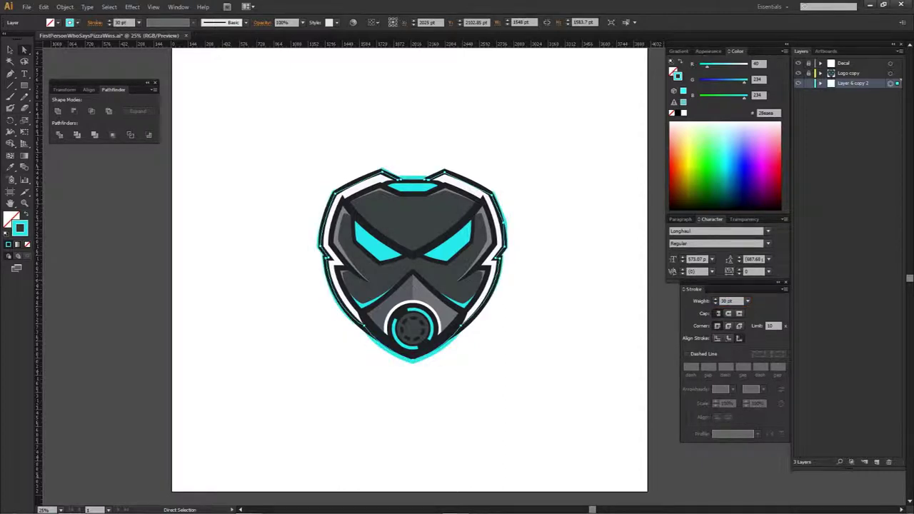
text(50)
key(Return)
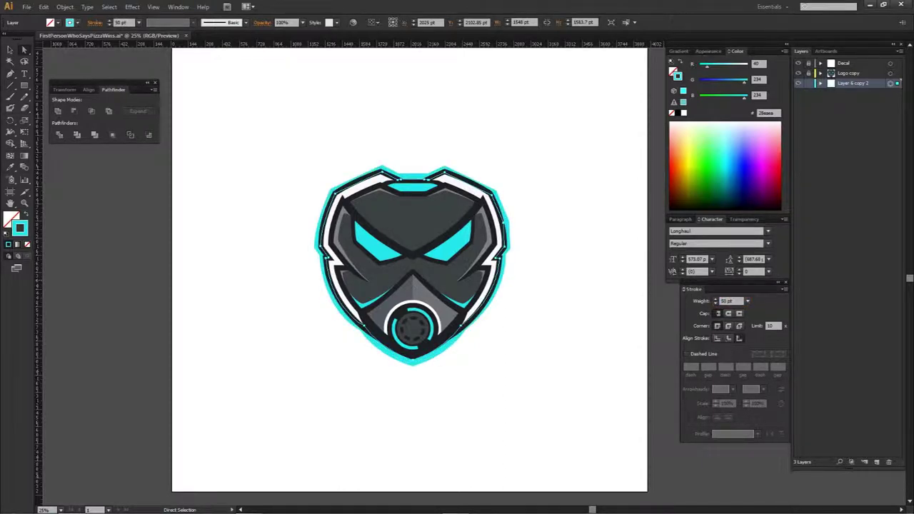
click(563, 262)
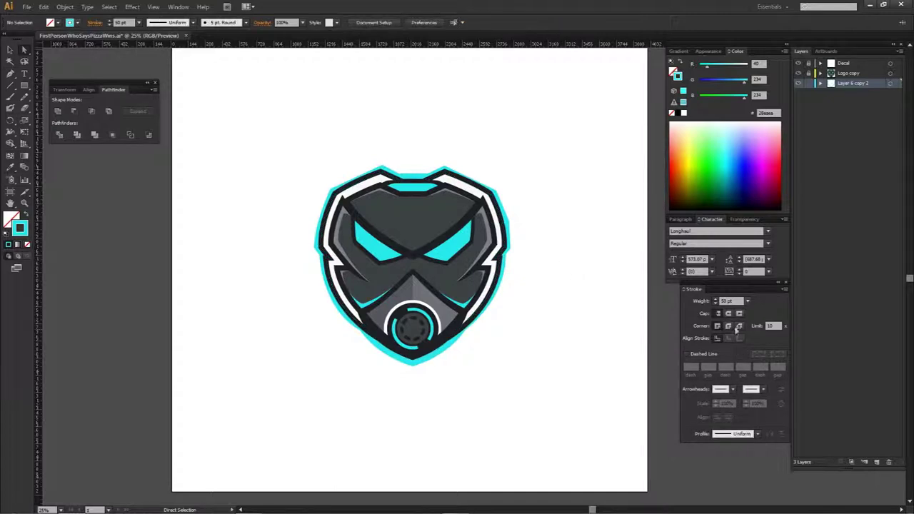
Step: Try inside and centre alignment on the silhouette's cyan stroke, raising the centred stroke's weight to 99 pt
click(817, 83)
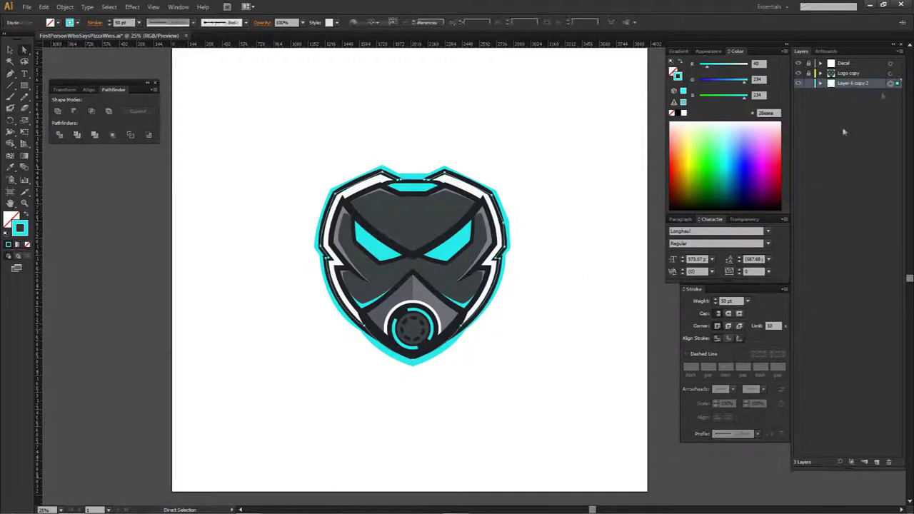
click(729, 339)
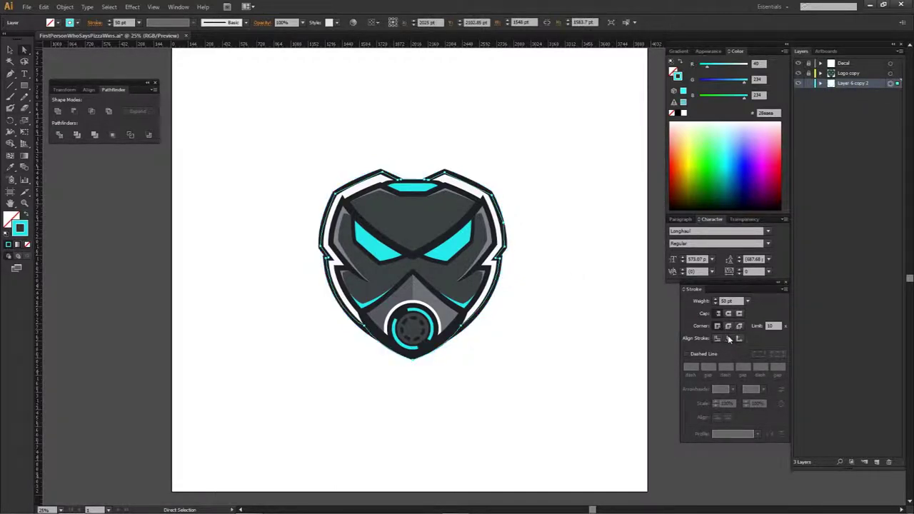
click(718, 340)
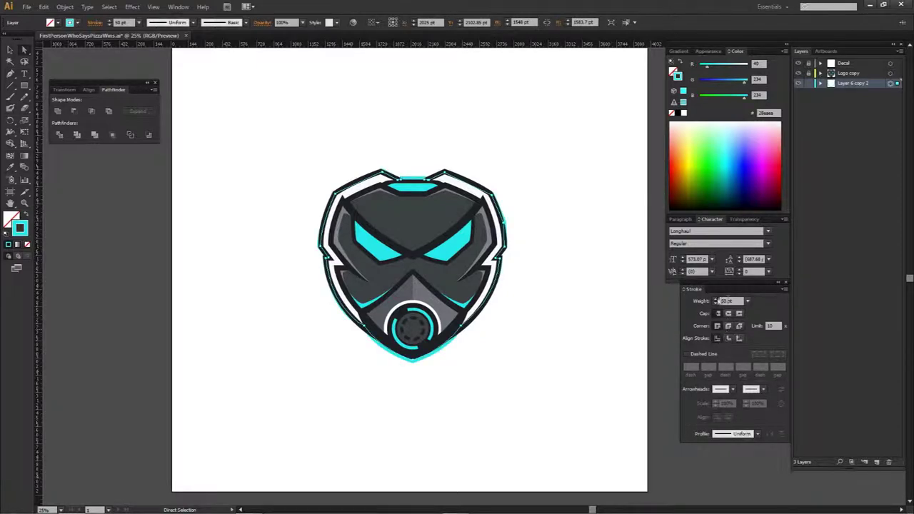
click(716, 300)
click(717, 299)
click(716, 300)
click(716, 299)
click(716, 300)
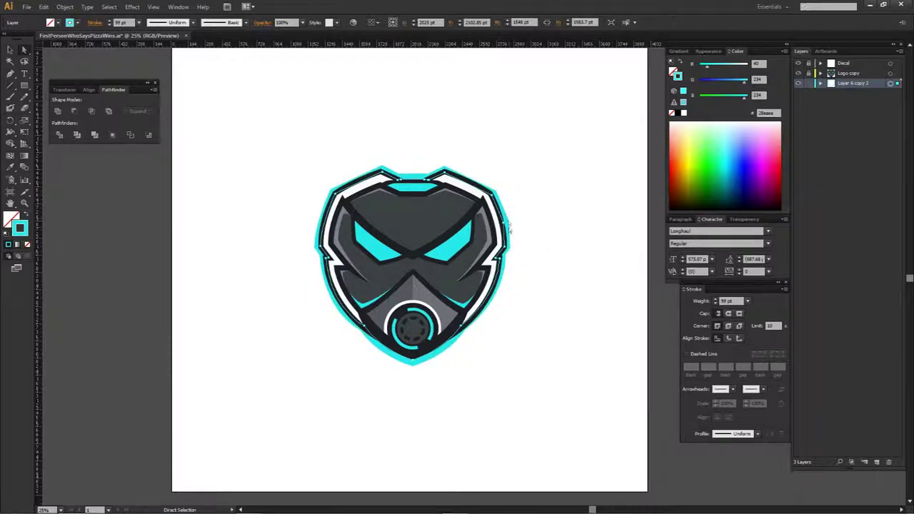
Step: Align the silhouette's cyan stroke to the outside again and set its weight to 50 pt
click(740, 337)
click(705, 303)
text(50)
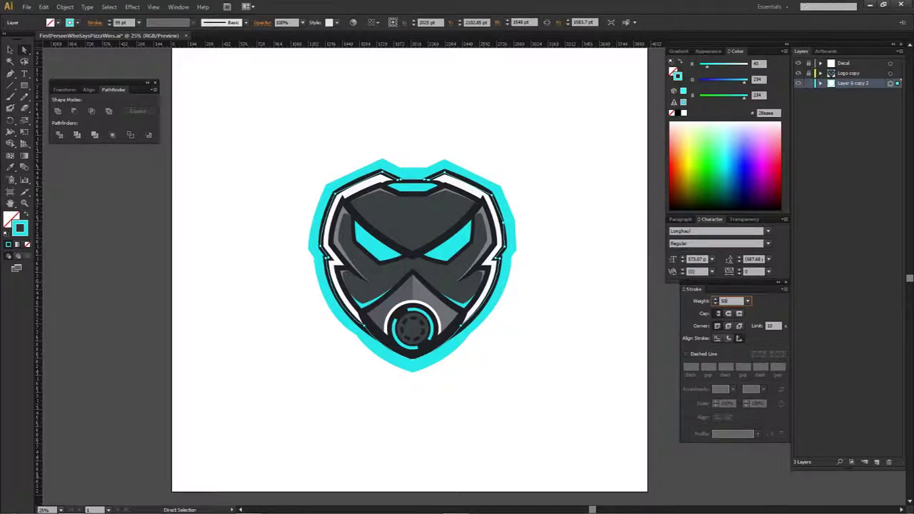
key(Escape)
click(707, 303)
text(50)
key(Return)
click(529, 257)
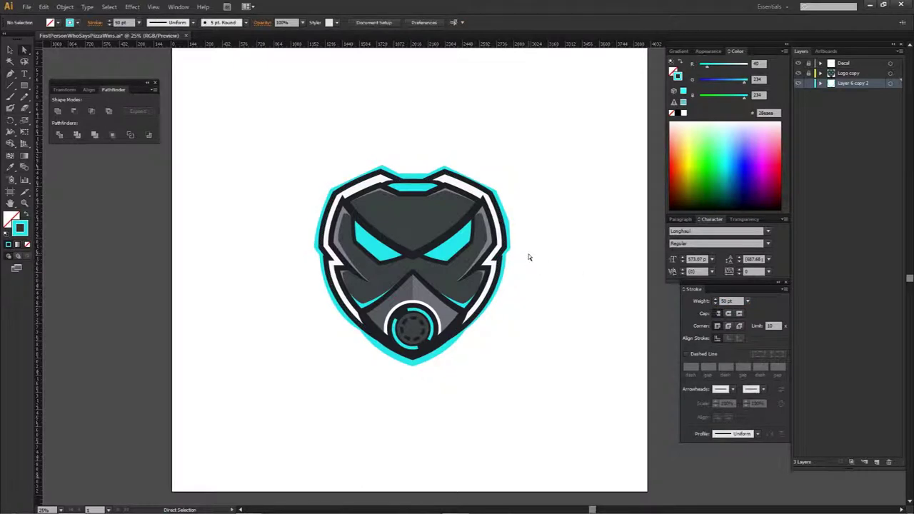
click(889, 83)
click(582, 127)
Step: Create a new layer directly above the Decal layer
mouse_move(579, 171)
mouse_down()
mouse_move(573, 151)
mouse_move(576, 187)
mouse_up()
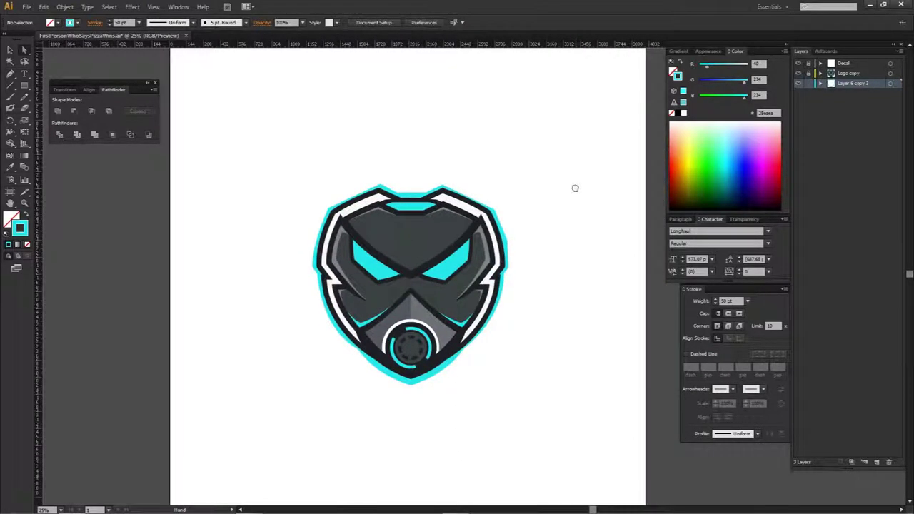
click(844, 63)
click(877, 462)
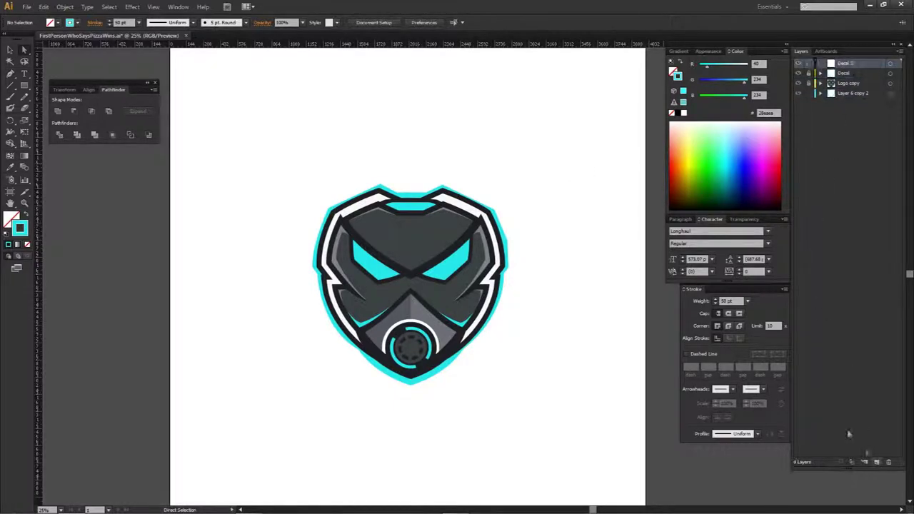
Step: Add the text TWIST at 500 pt, starting near the bottom tip of the mask
key(t)
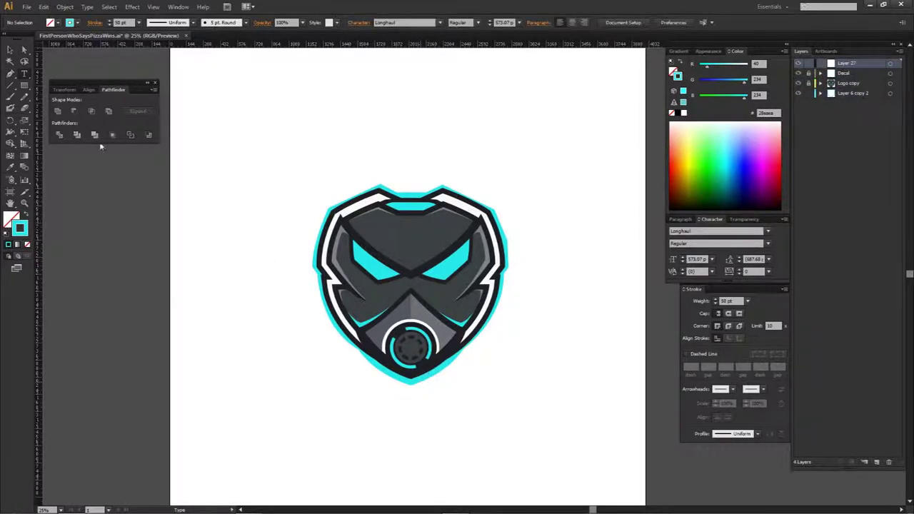
click(25, 74)
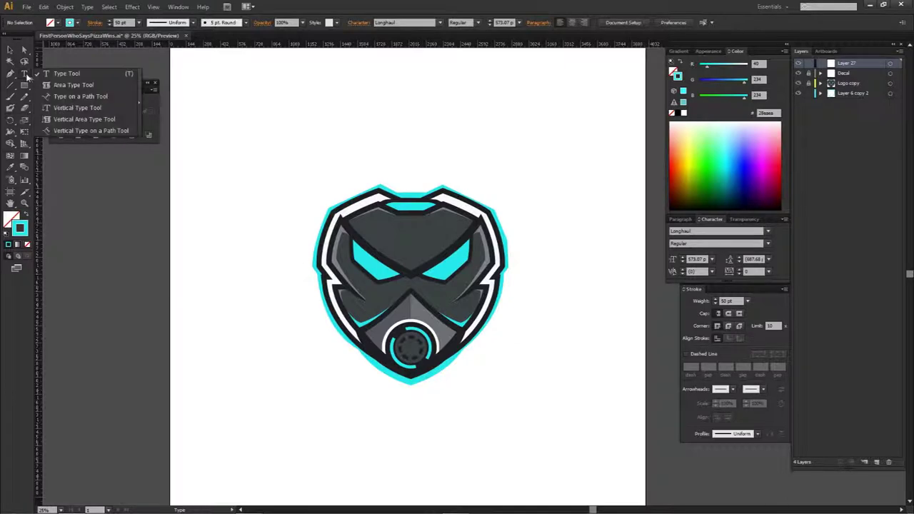
click(407, 404)
click(435, 22)
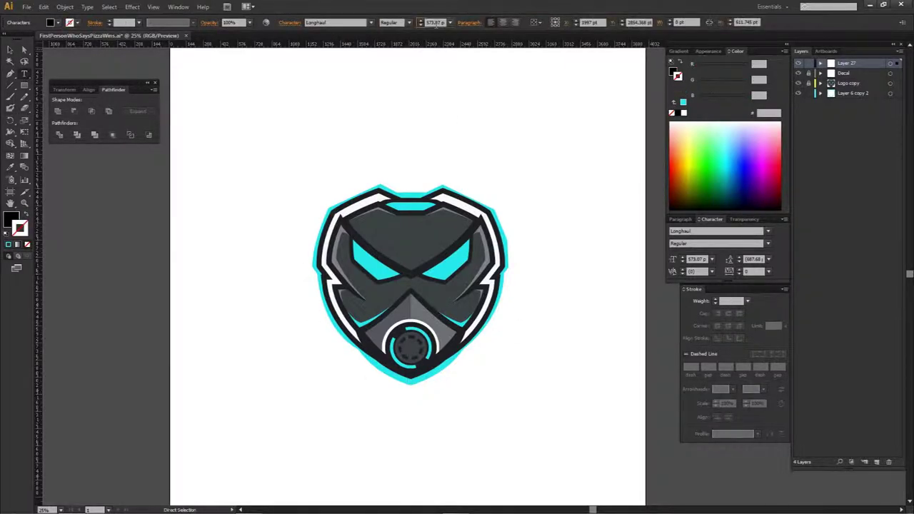
text(300)
key(Return)
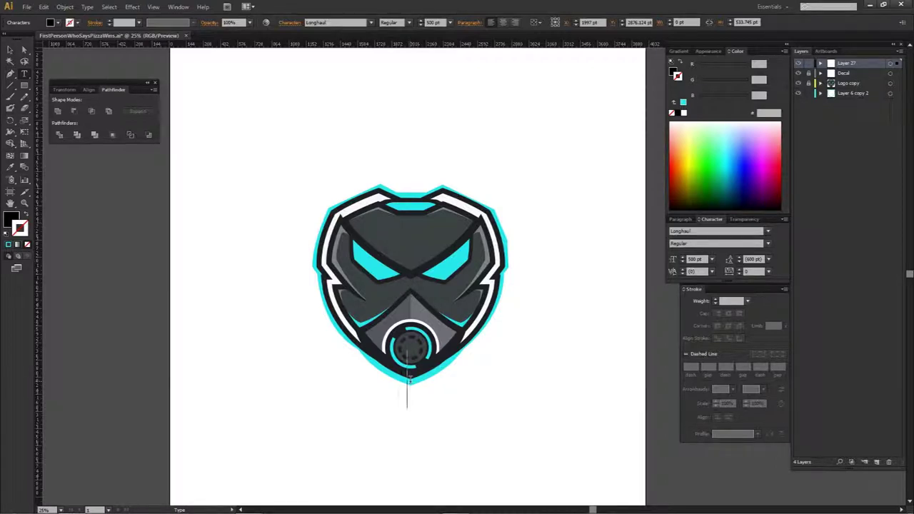
text(TWIST)
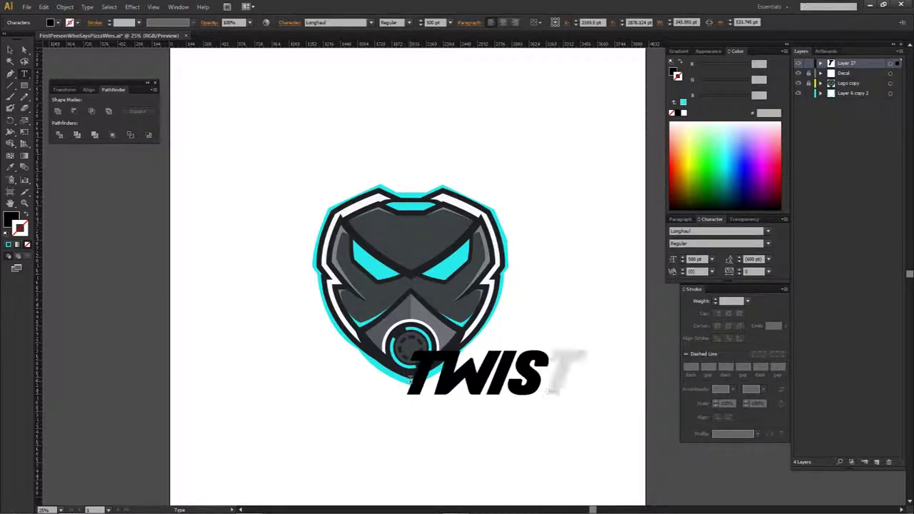
Step: Change the font of the whole TWIST text to Built Titling Bold
key(ctrl+a)
click(322, 22)
text(Bu)
key(Return)
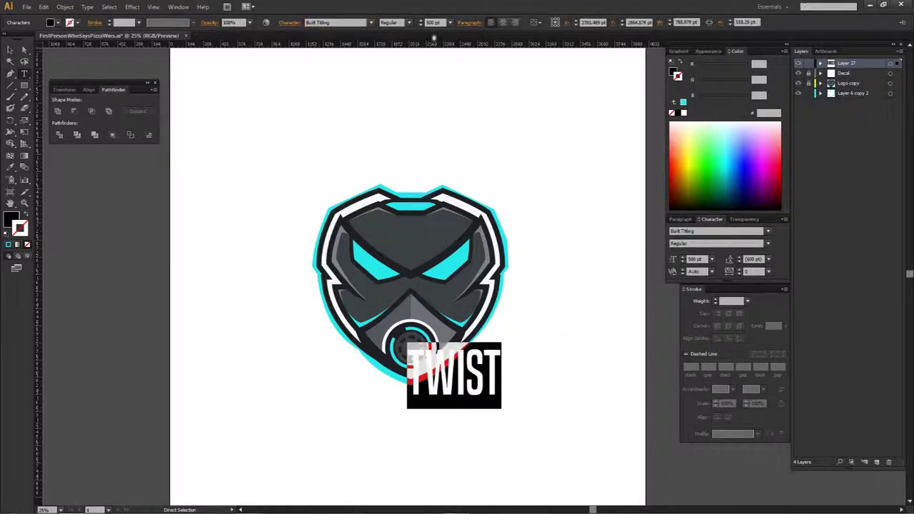
click(409, 22)
click(400, 43)
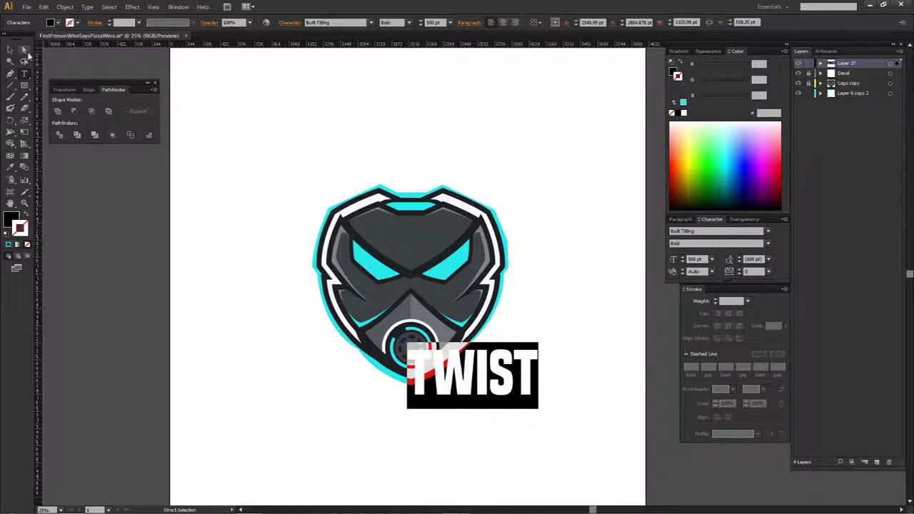
Step: Move the TWIST text so it is roughly centred across the bottom of the mask
click(412, 131)
drag(499, 378, 472, 380)
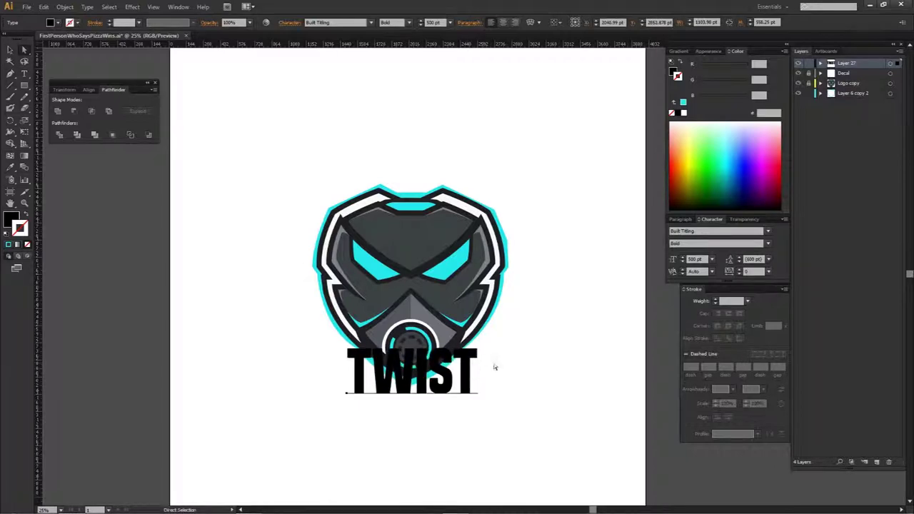
click(493, 366)
Step: Try an Arc Lower warp with a 9% horizontal bend on the TWIST text, and undo it
scroll(500, 318, up, 2)
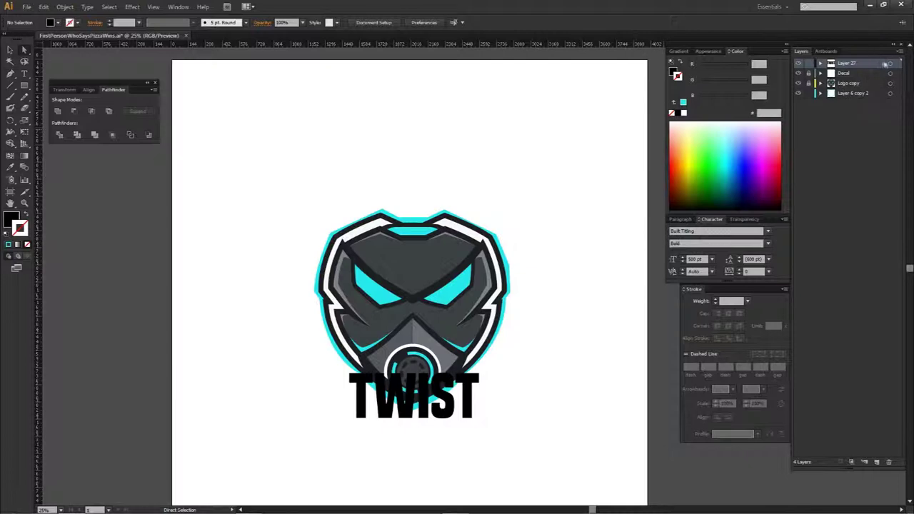
click(889, 63)
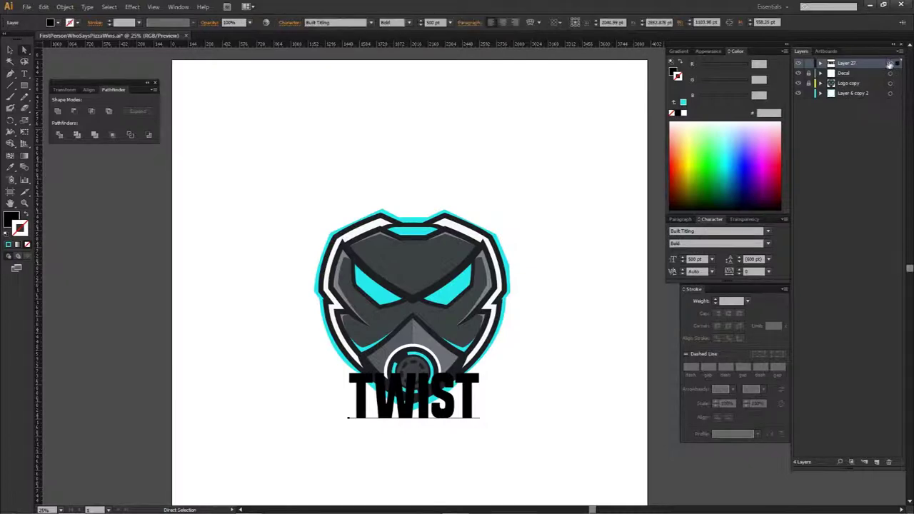
click(531, 23)
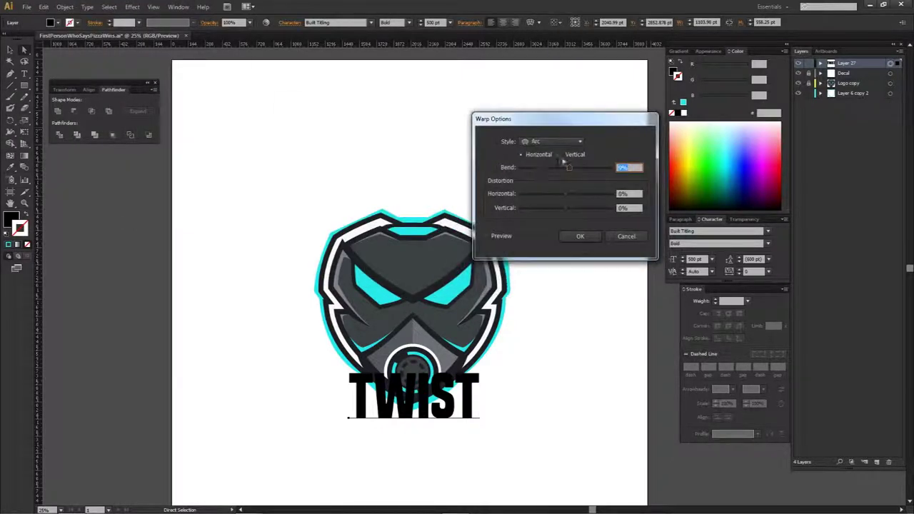
click(543, 141)
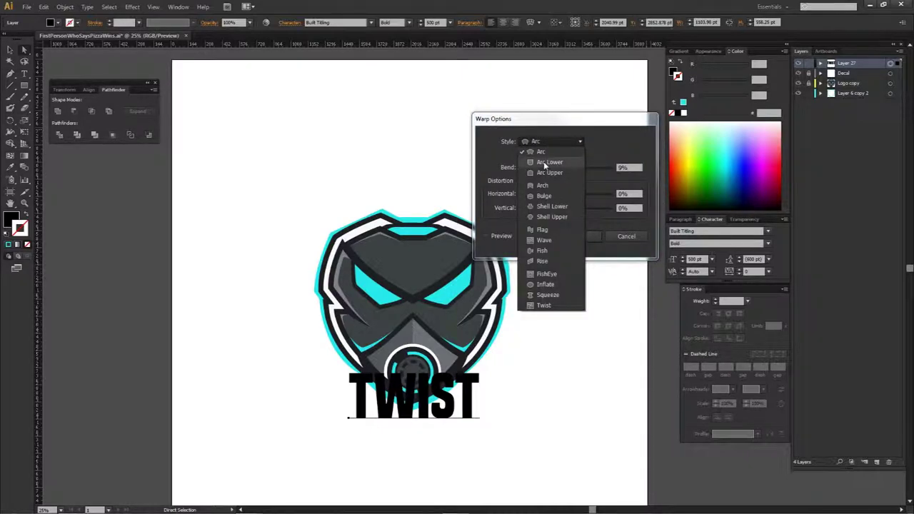
click(546, 162)
click(573, 236)
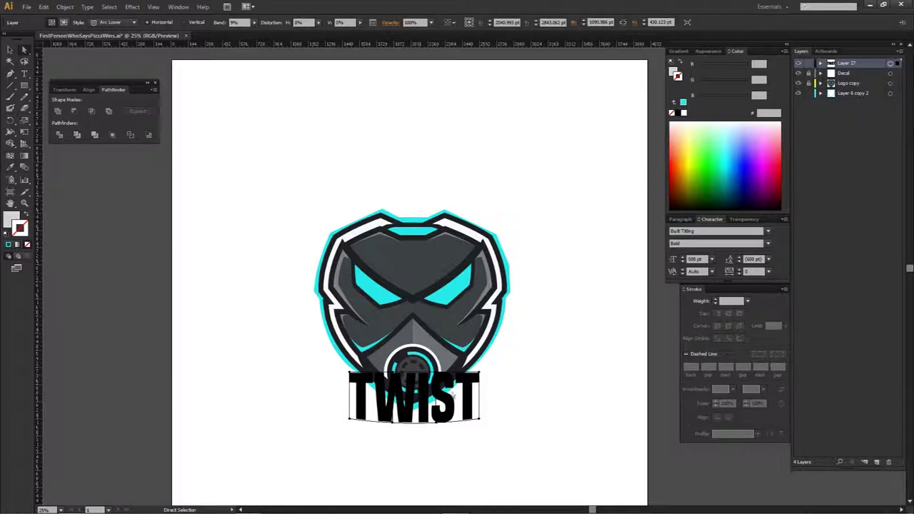
key(ctrl+z)
Step: Try the Arc Lower warp on the TWIST text with a stronger 44% bend, and undo it
click(529, 24)
drag(571, 170, 589, 170)
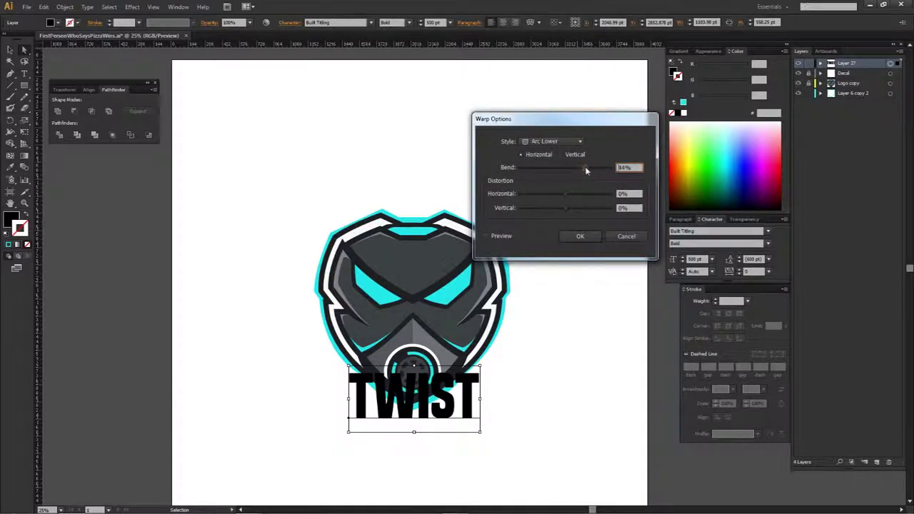
click(580, 237)
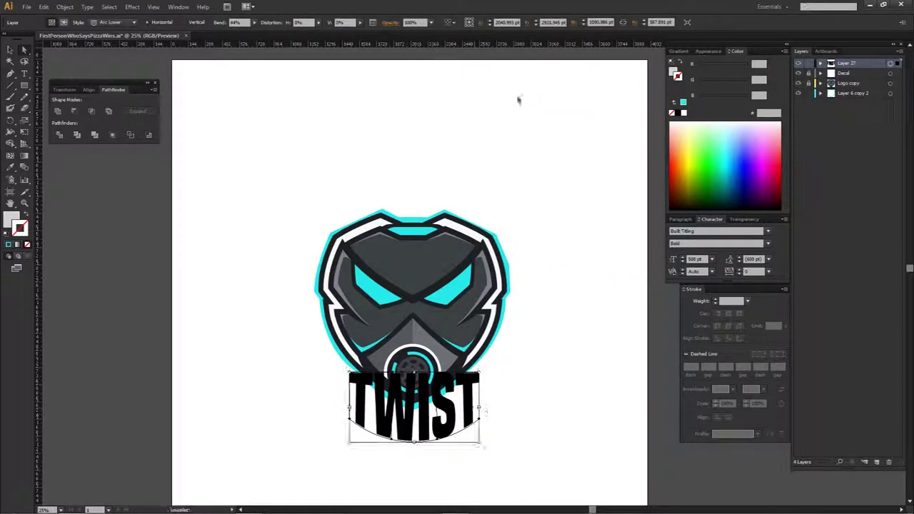
key(ctrl+z)
Step: Try a Bulge warp with a 36% horizontal bend on the TWIST text, and undo it
click(534, 23)
click(554, 142)
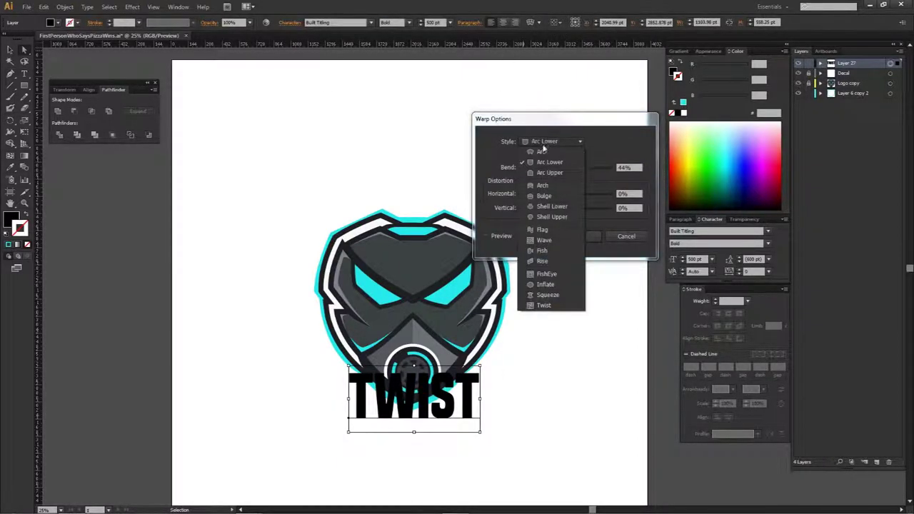
click(544, 196)
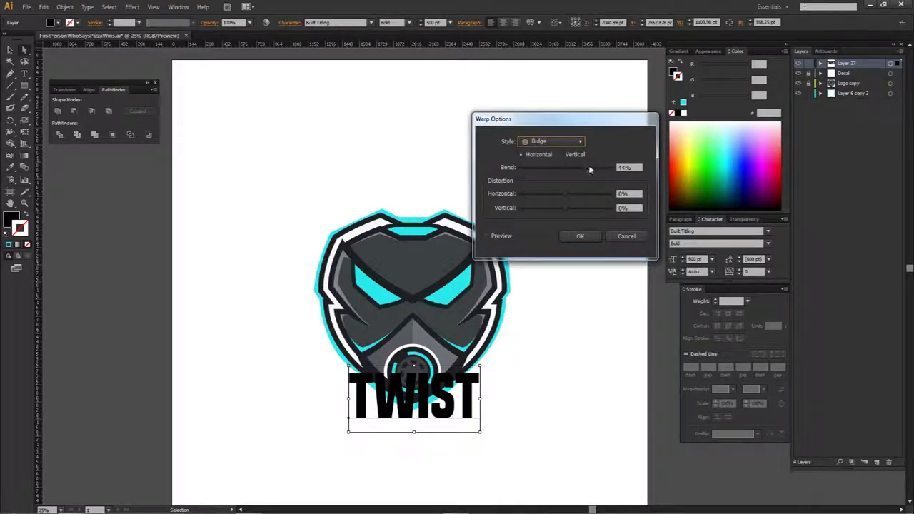
click(578, 236)
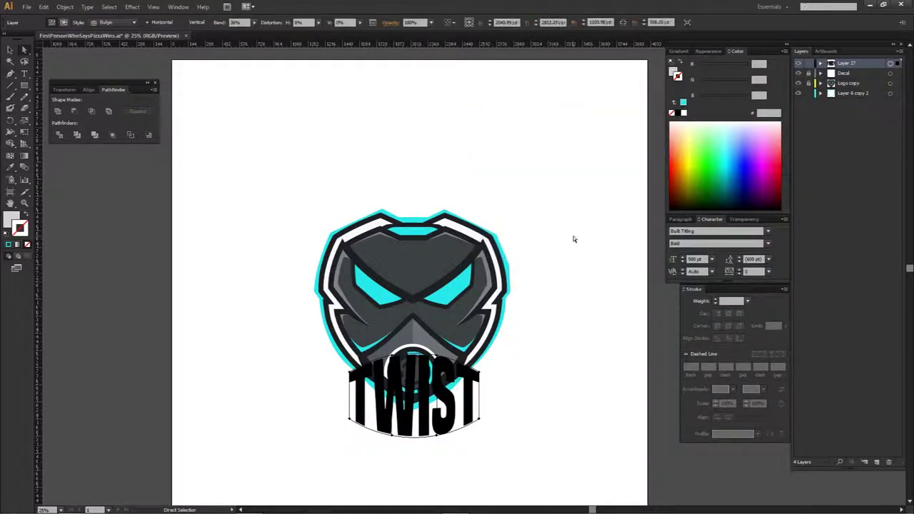
key(ctrl+z)
key(ctrl+z)
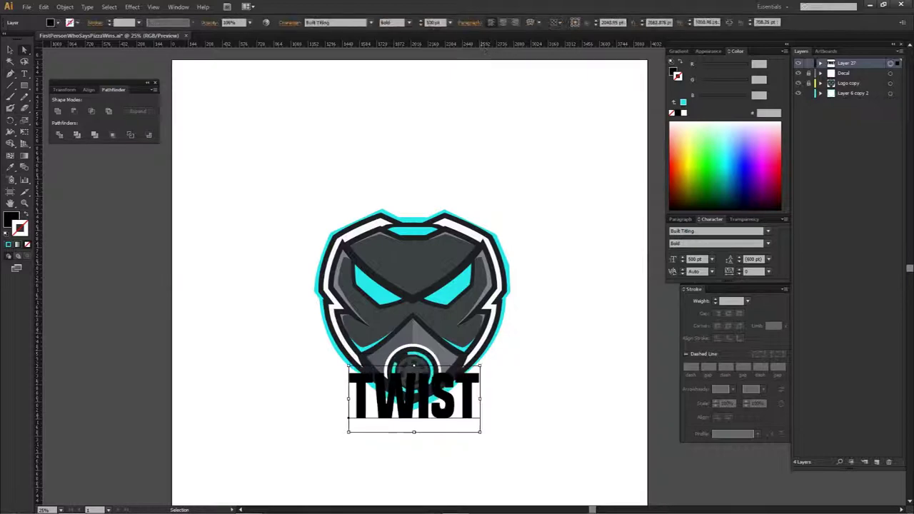
Step: Try the Bulge warp on the TWIST text with the bend reduced to 15%, and undo it
click(531, 24)
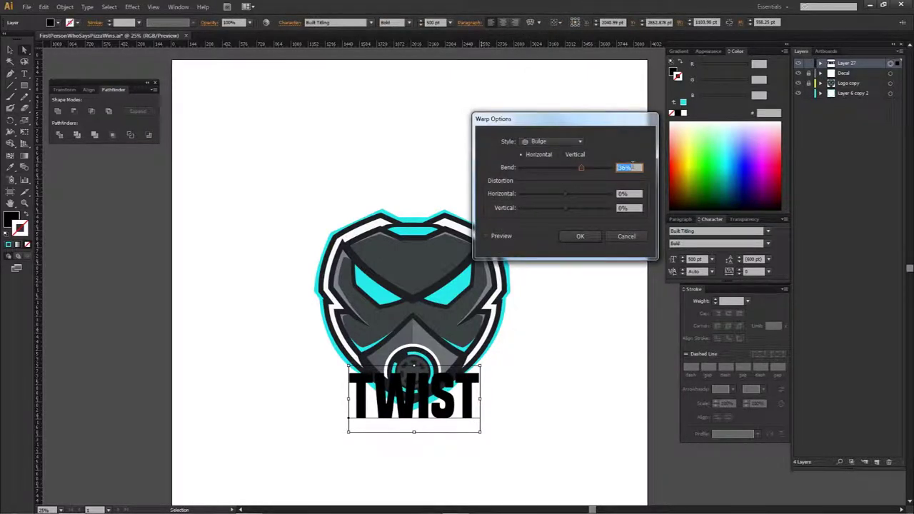
text(15)
key(Return)
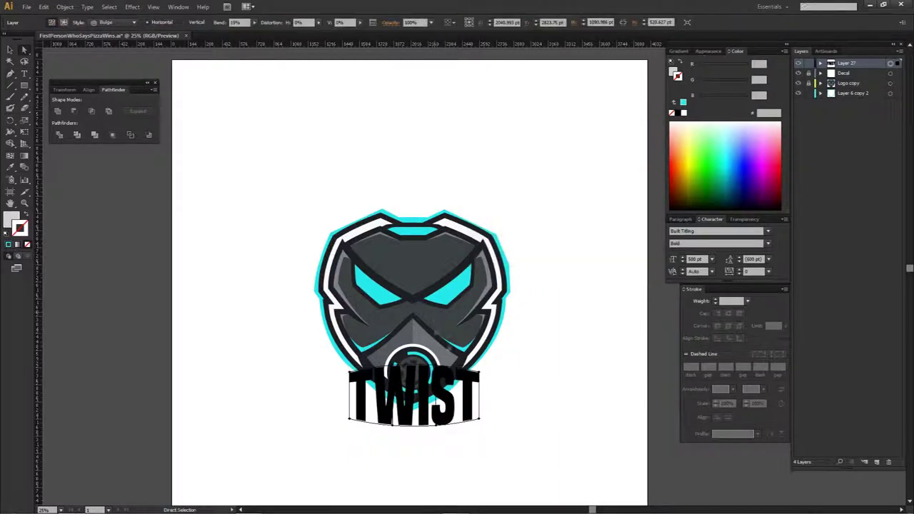
key(ctrl+z)
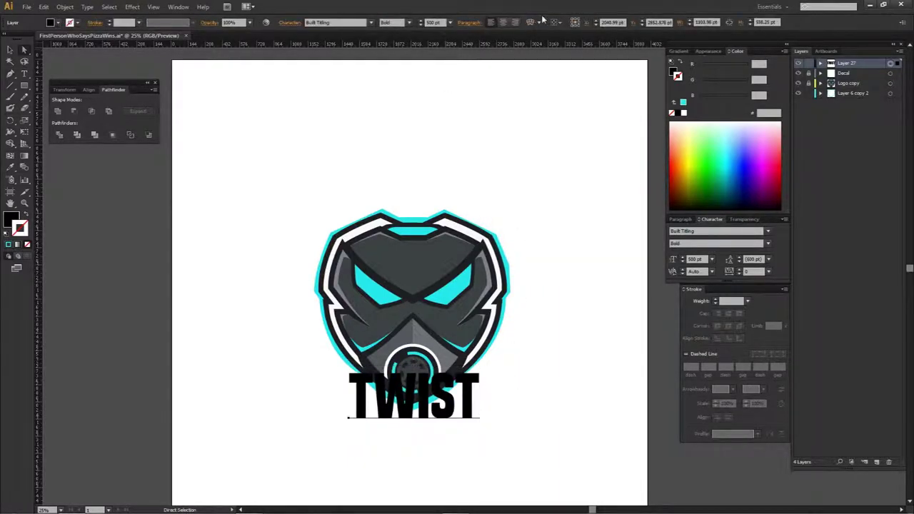
Step: Try the Bulge warp on the TWIST text with a 10% bend, and undo it
click(530, 24)
text(10)
key(Return)
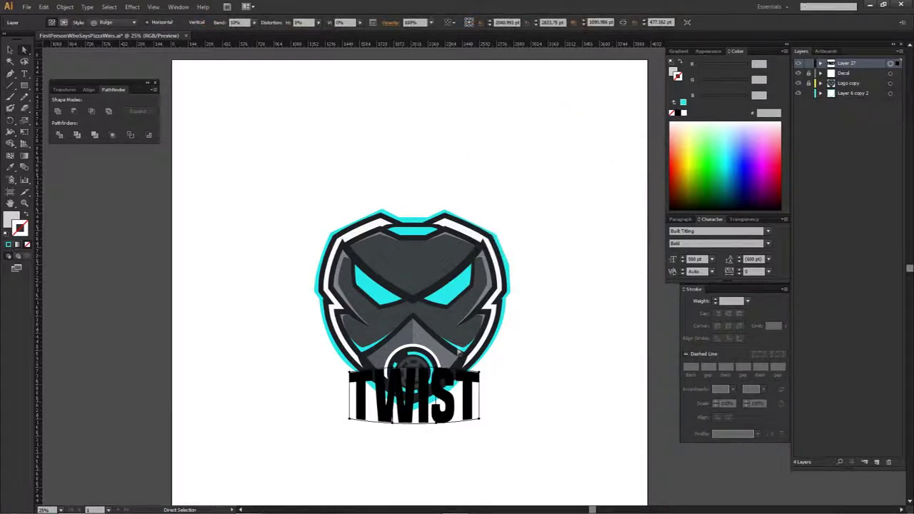
key(ctrl+z)
Step: Try an inward Bulge warp with a -38% bend on the TWIST text, and undo it
click(530, 22)
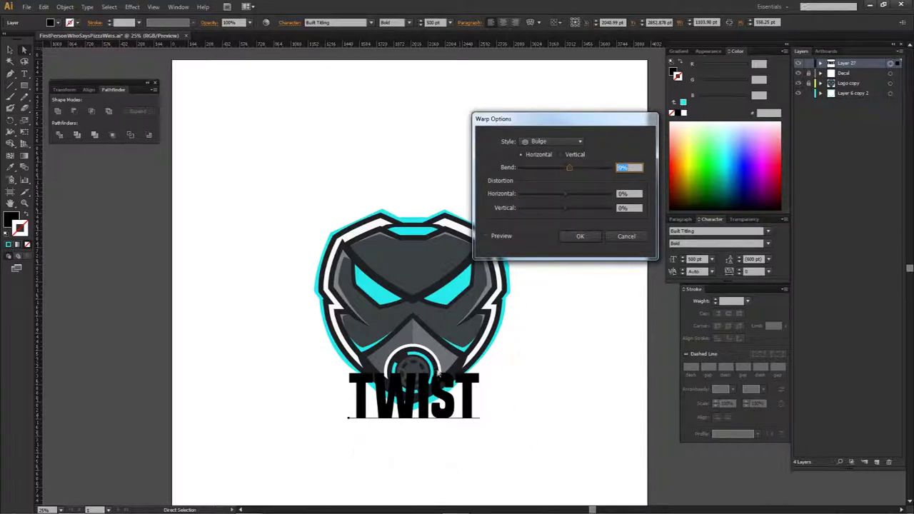
drag(570, 167, 547, 166)
click(580, 237)
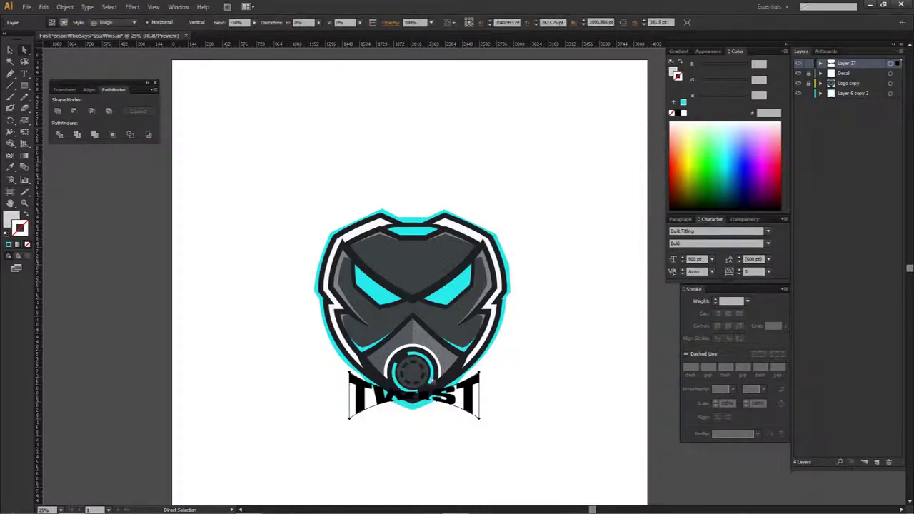
key(ctrl+z)
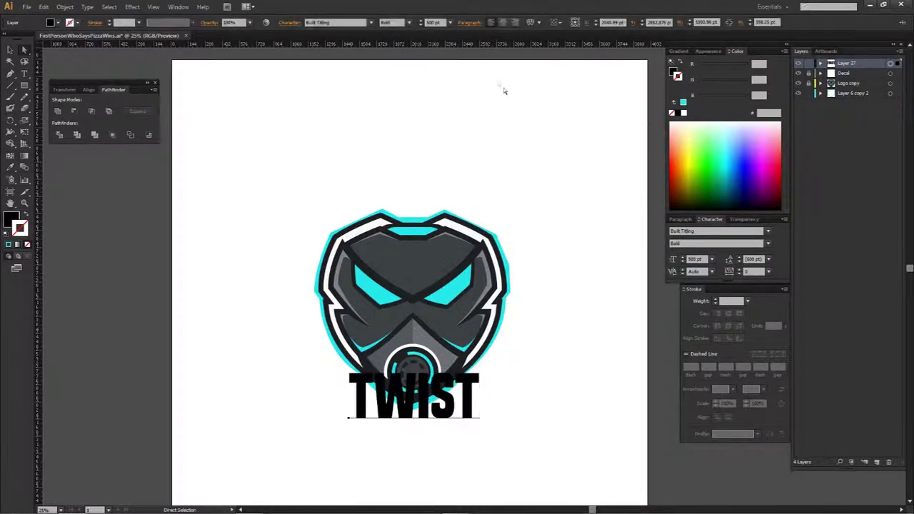
Step: Warp the TWIST text with the Bulge style and a horizontal bend of -11%
click(530, 21)
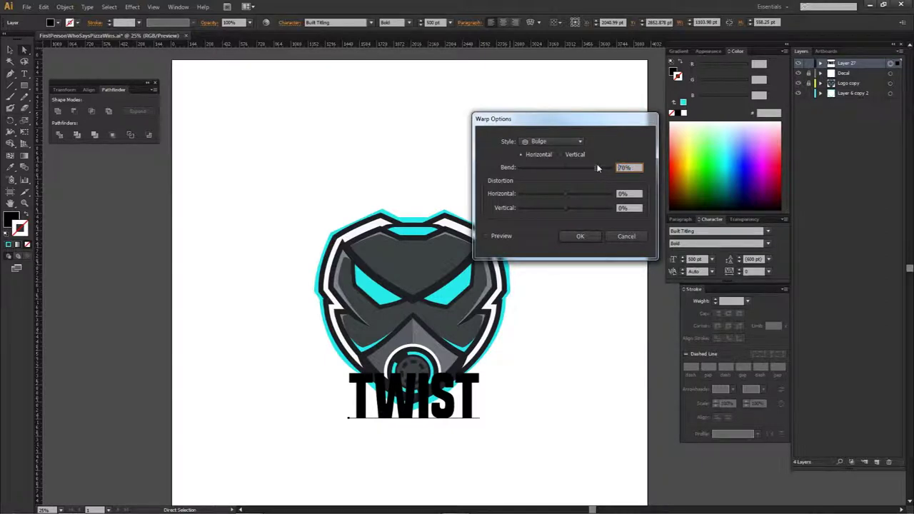
drag(599, 168, 563, 168)
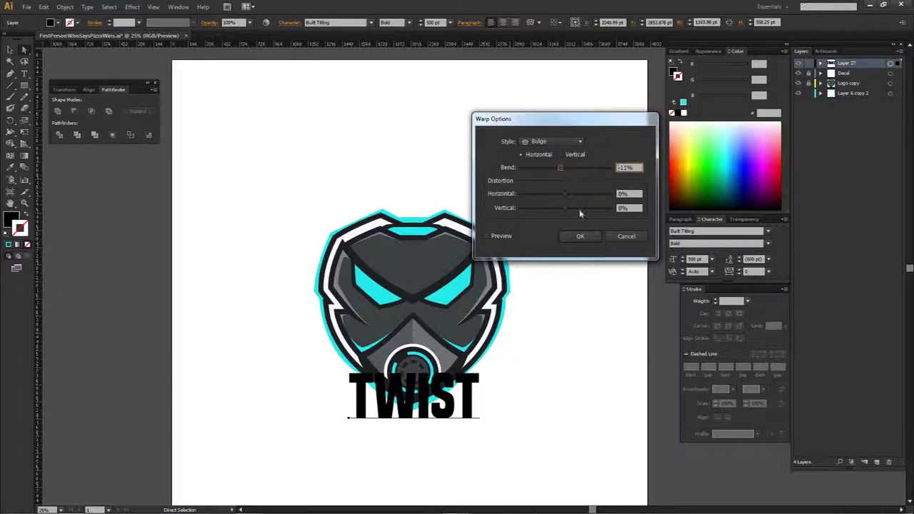
click(580, 236)
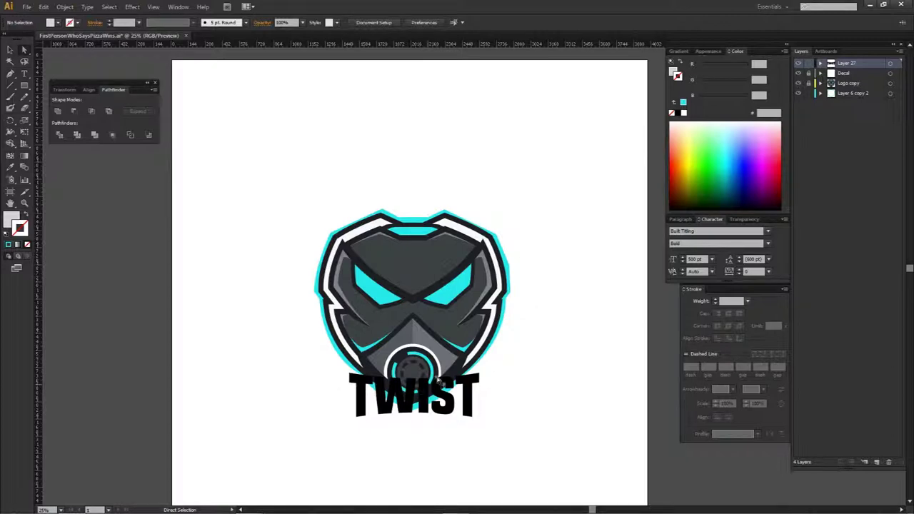
drag(476, 397, 492, 361)
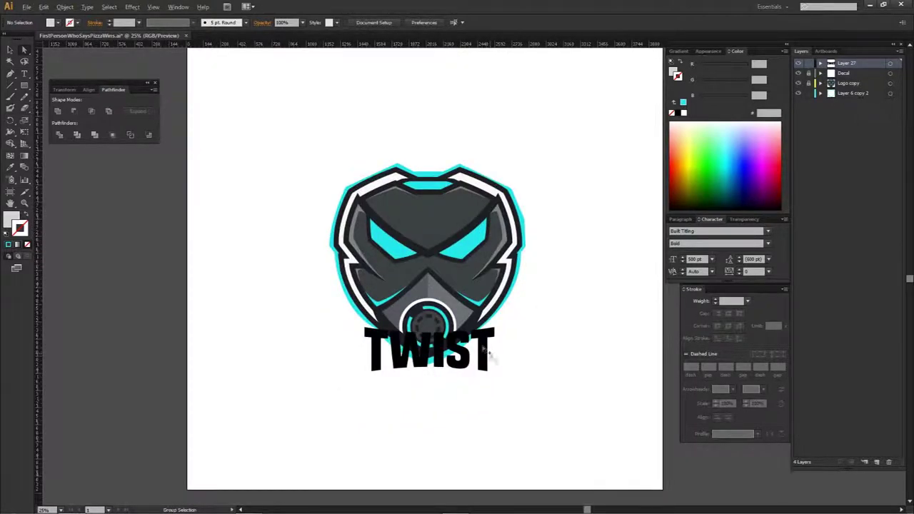
scroll(492, 361, up, 1)
click(493, 325)
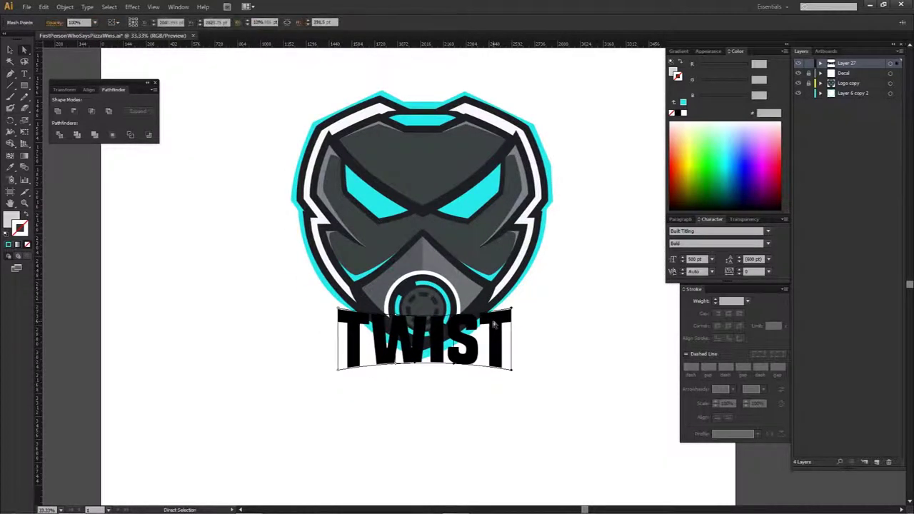
click(528, 322)
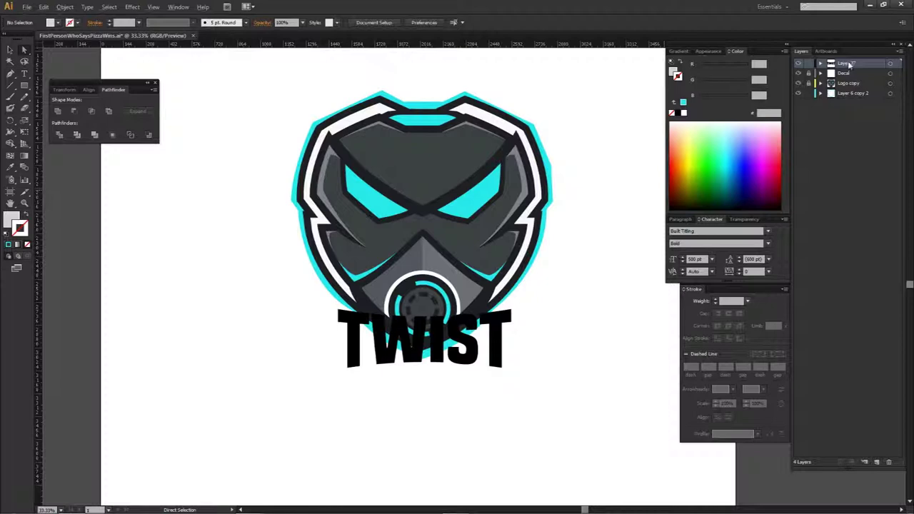
Step: Duplicate Layer 27 to the bottom of the layer stack, and lock and hide the original Layer 27
drag(844, 66, 837, 109)
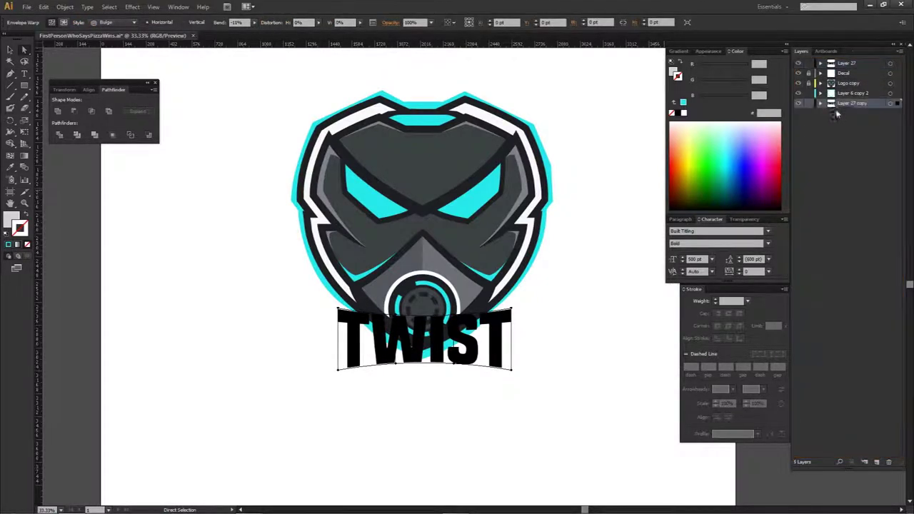
drag(810, 63, 809, 83)
click(797, 63)
Step: Expand the warped TWIST text on Layer 27 copy into shapes, with both Object and Fill included
click(891, 105)
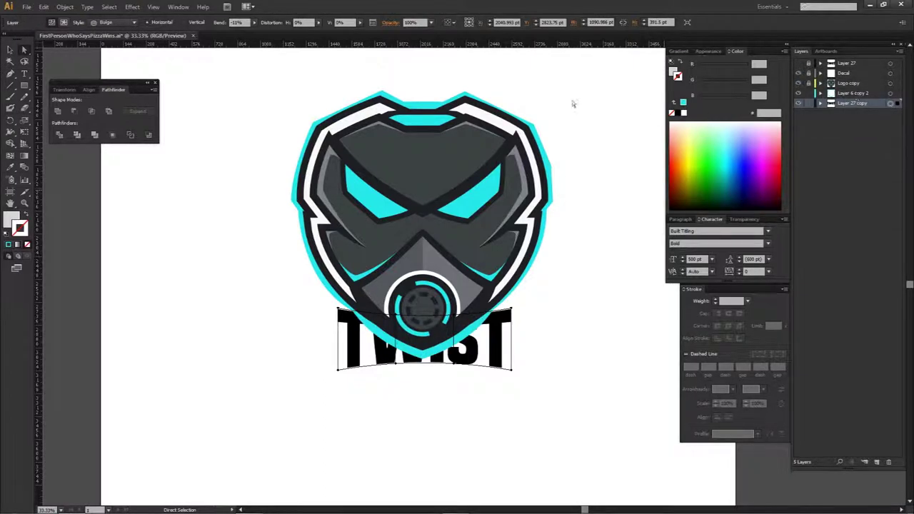
click(71, 7)
click(77, 109)
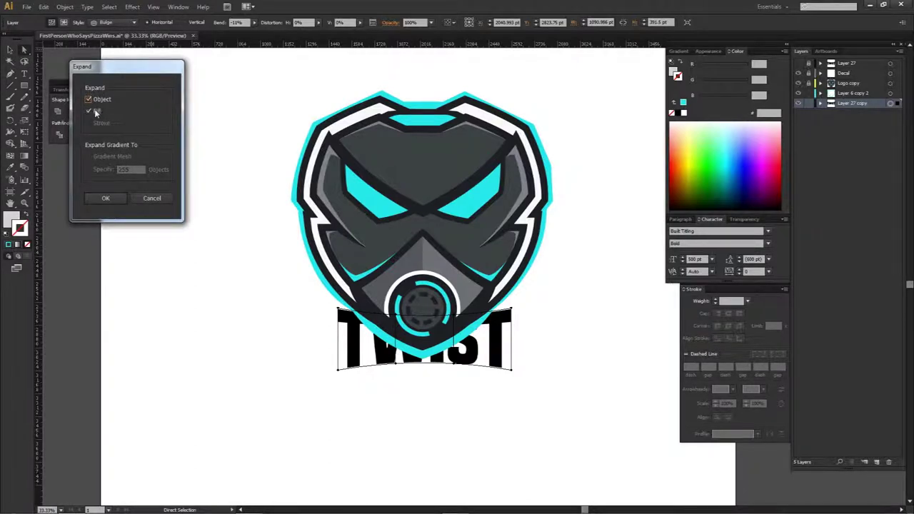
click(107, 198)
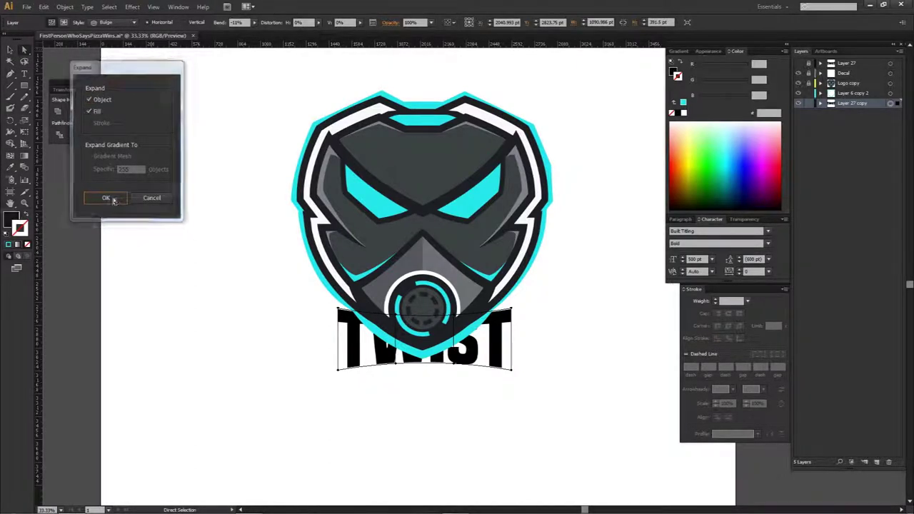
Step: Try moving the expanded TWIST lettering away from the mask and pulling its letters apart, and undo the moves
drag(502, 317, 282, 254)
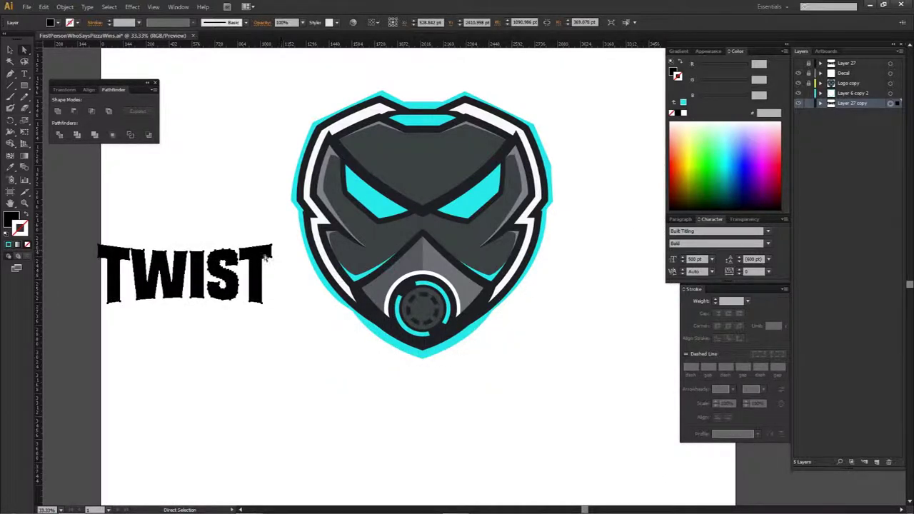
drag(246, 257, 272, 164)
drag(222, 275, 222, 183)
drag(206, 169, 189, 302)
key(ctrl+z)
key(ctrl+z)
key(ctrl+z)
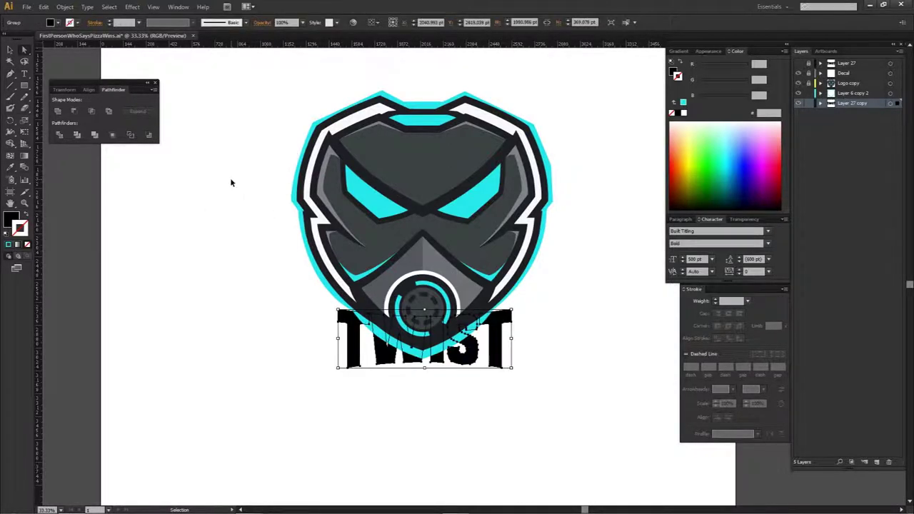
Step: Give the TWIST shapes on Layer 27 copy no fill and a cyan #28eaea stroke aligned to the outside
click(890, 103)
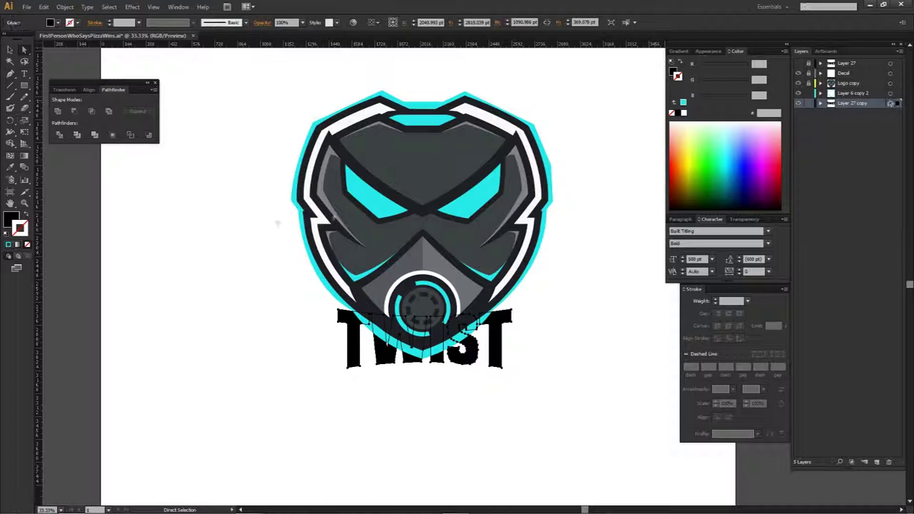
key(shift+x)
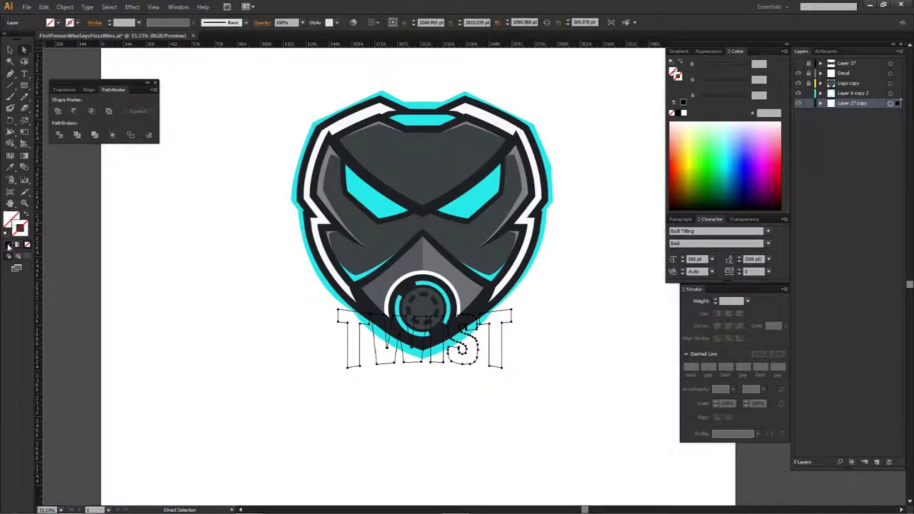
double_click(21, 227)
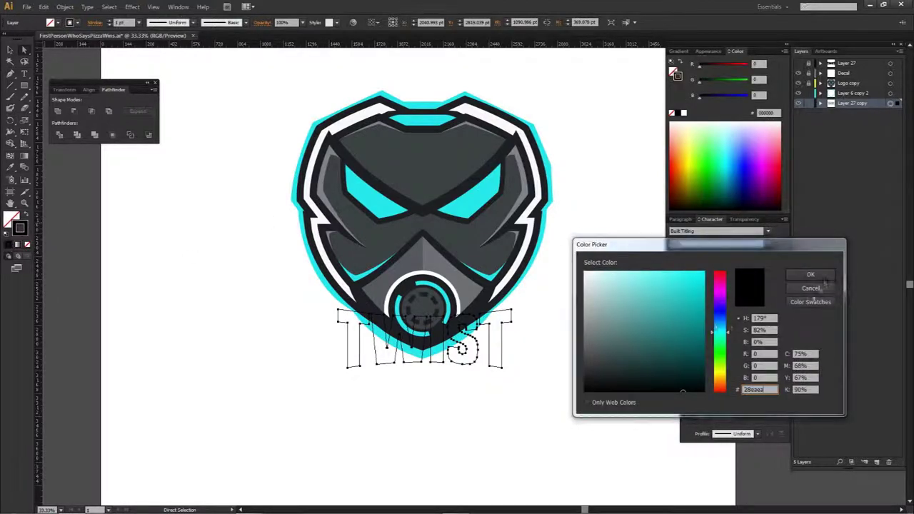
click(811, 275)
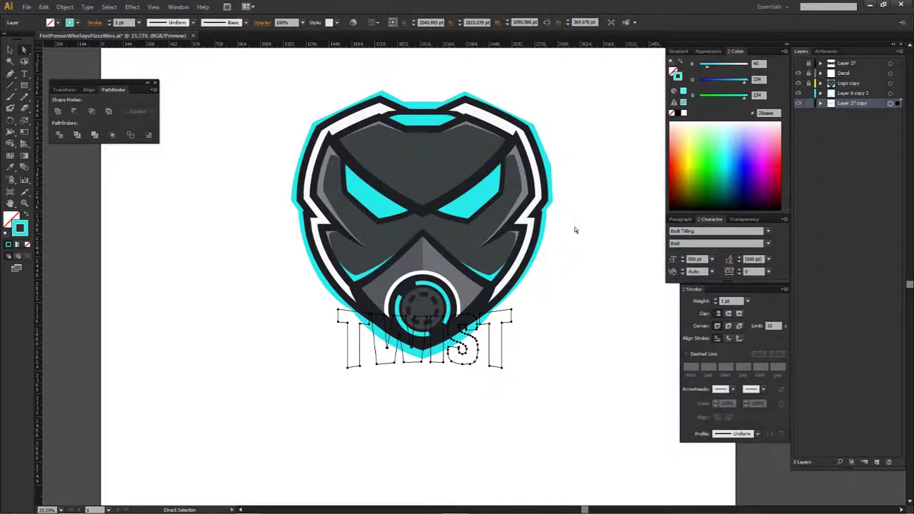
click(739, 338)
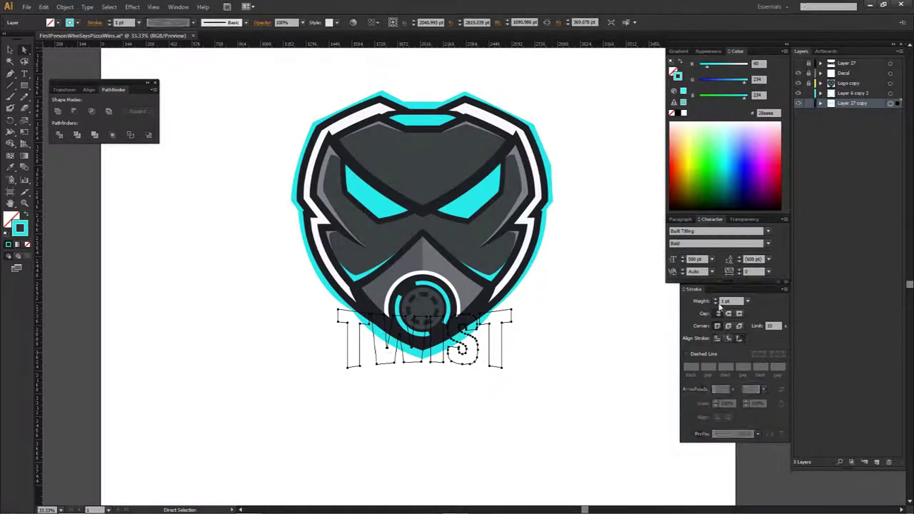
Step: Set the cyan outline of the TWIST shapes on Layer 27 copy to a 30 pt stroke weight
click(715, 300)
click(716, 300)
click(728, 301)
text(30)
key(Return)
click(582, 299)
drag(581, 299, 547, 367)
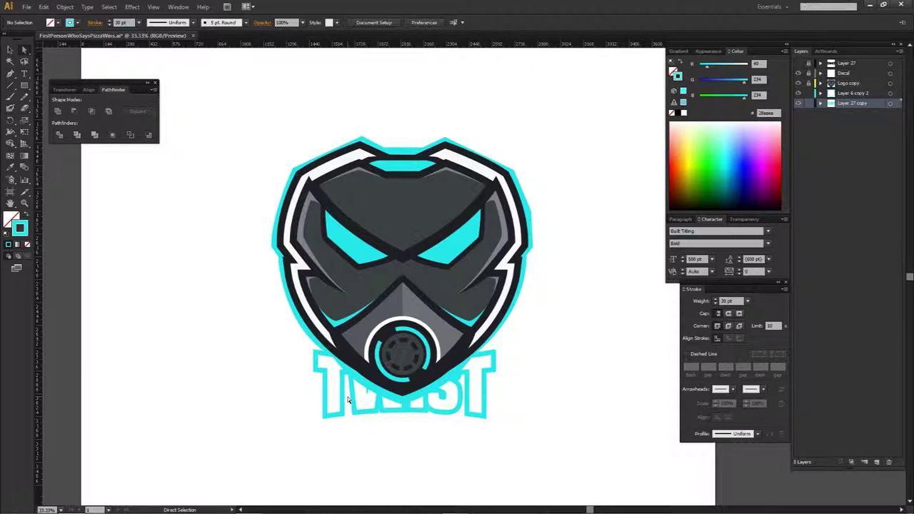
Step: Show the original Layer 27 and expand its warped TWIST text into shapes
click(798, 64)
click(889, 64)
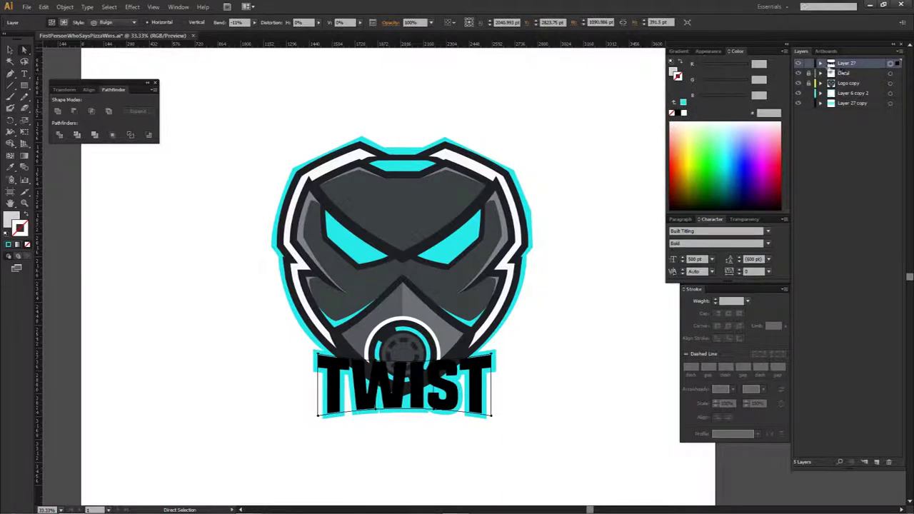
click(63, 6)
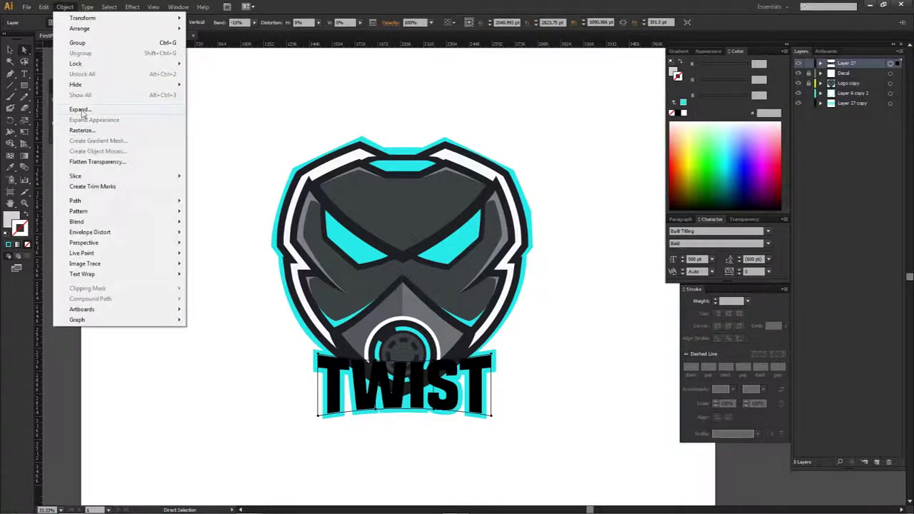
click(82, 108)
click(104, 198)
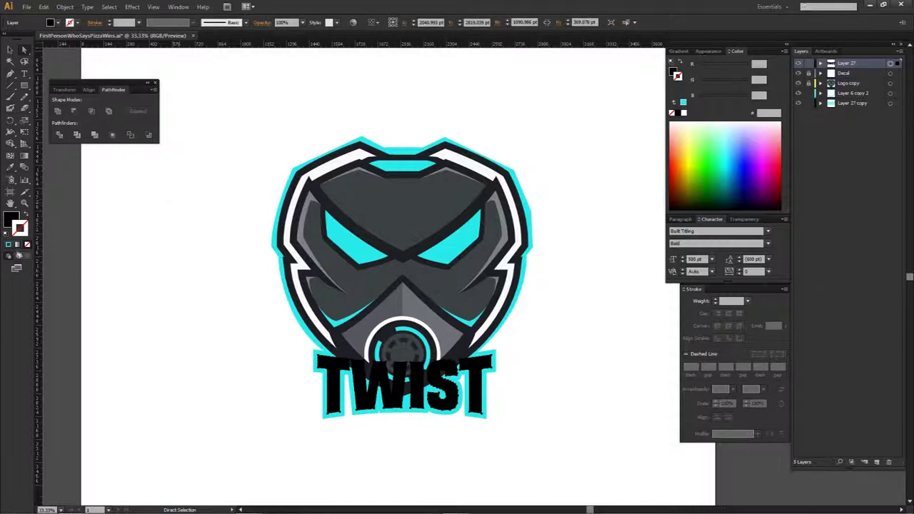
Step: Fill the expanded TWIST lettering on Layer 27 with white and deselect it
click(10, 219)
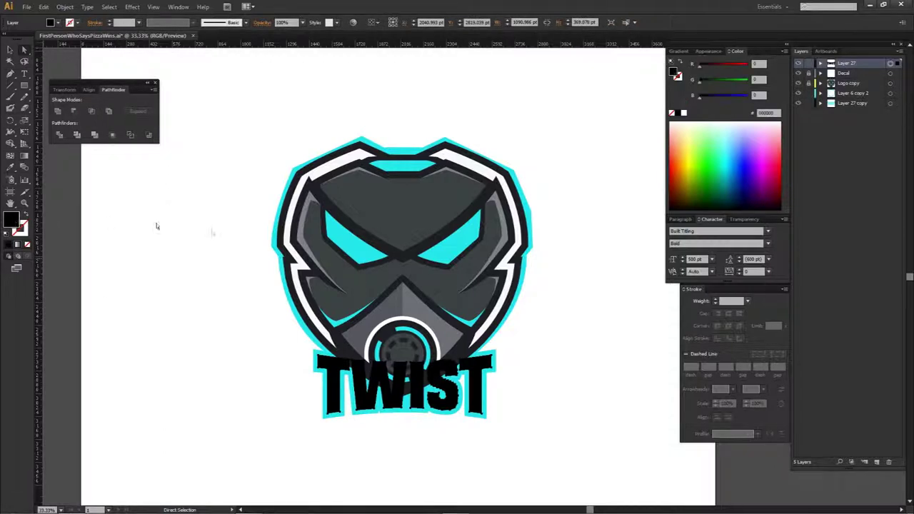
click(429, 319)
key(ctrl+shift+a)
drag(530, 377, 541, 322)
key(a)
click(799, 103)
click(799, 103)
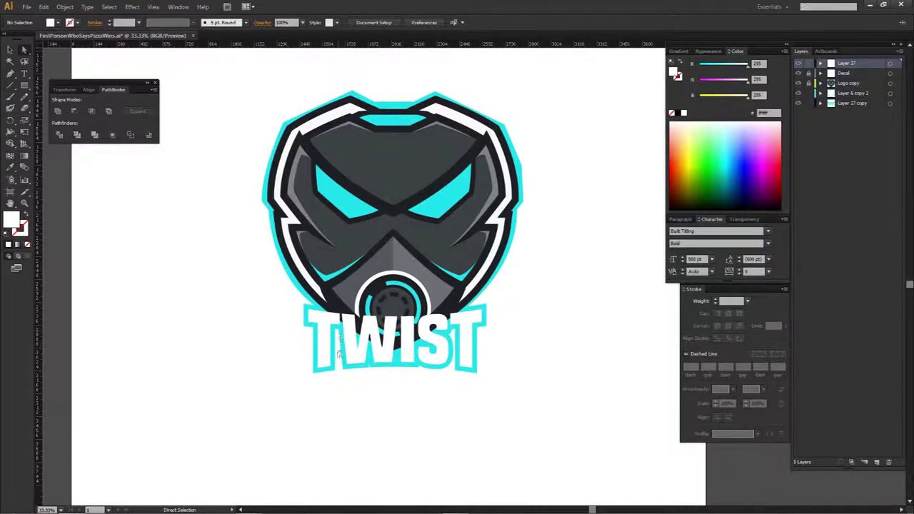
Step: Add a new layer directly above Layer 27 copy
click(851, 105)
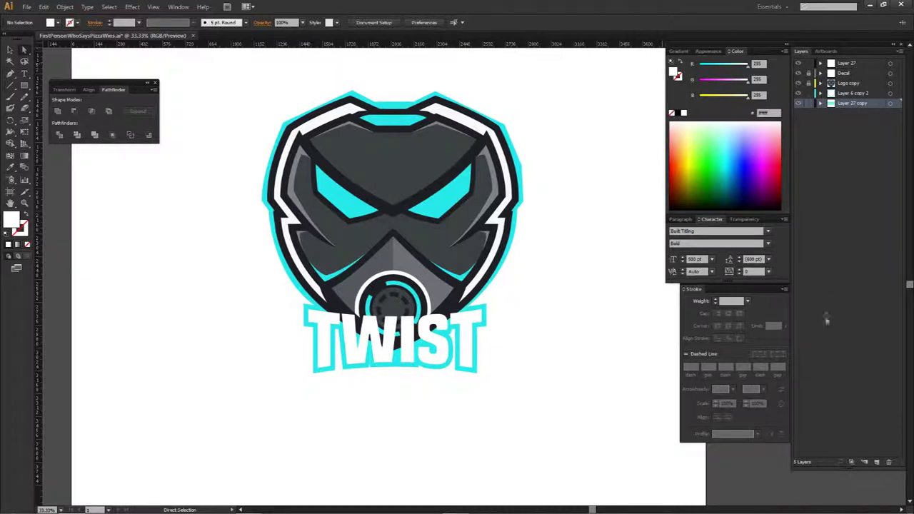
click(878, 462)
scroll(342, 387, up, 4)
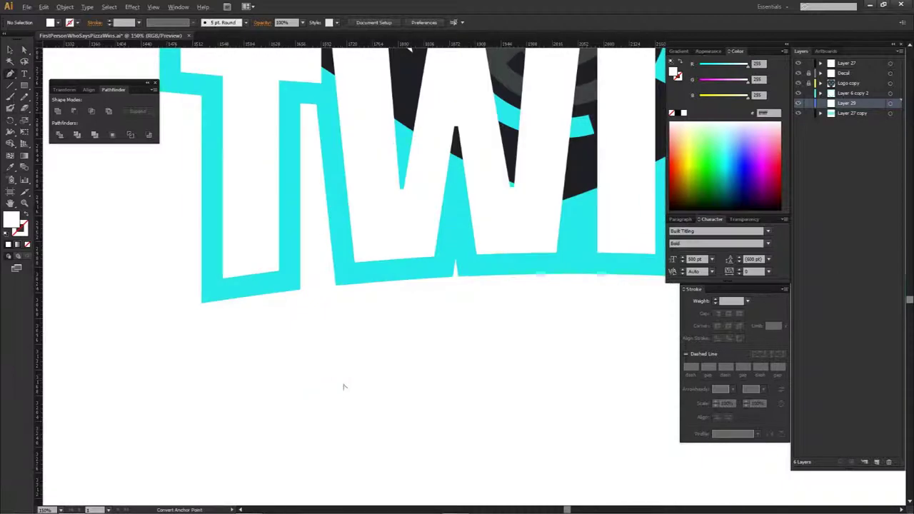
drag(245, 326, 167, 342)
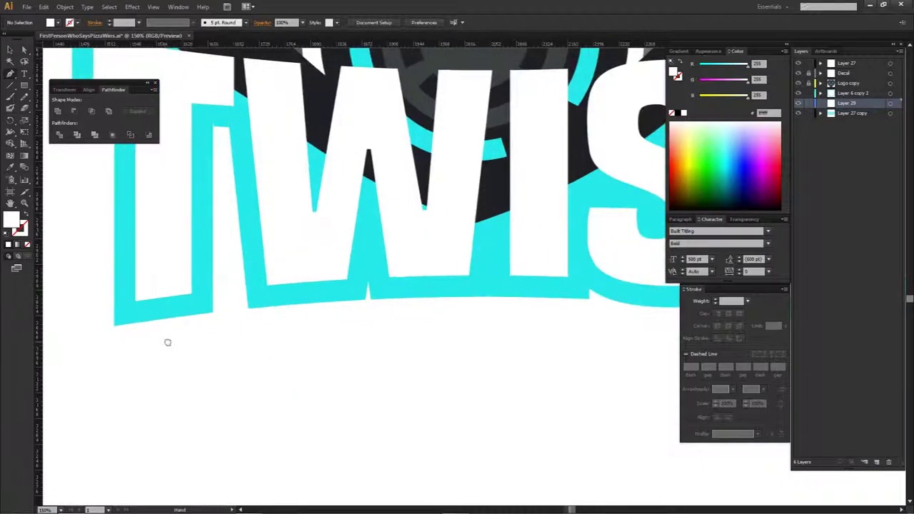
click(114, 330)
key(ctrl+minus)
key(ctrl+minus)
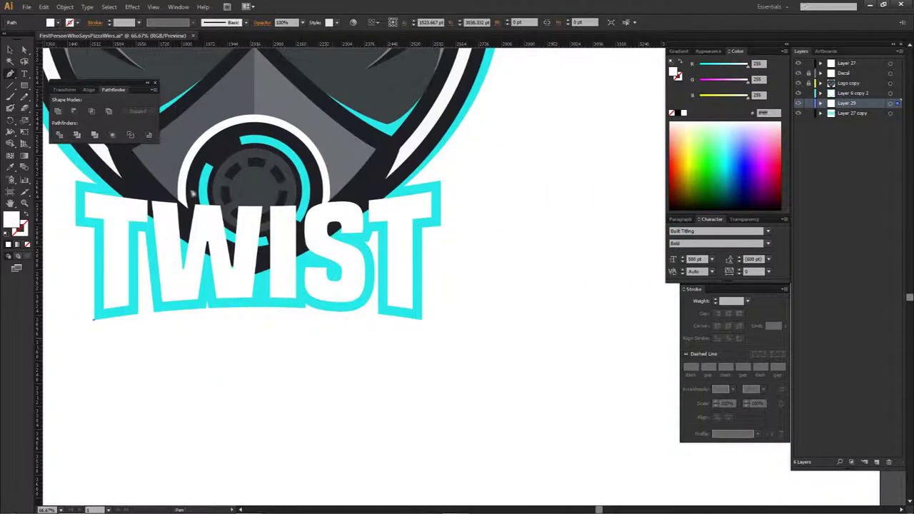
drag(10, 74, 64, 94)
Step: Draw a curved path below TWIST from the first T's lower-left outline corner to the last T's lower-right outline corner
key(p)
scroll(77, 320, up, 10)
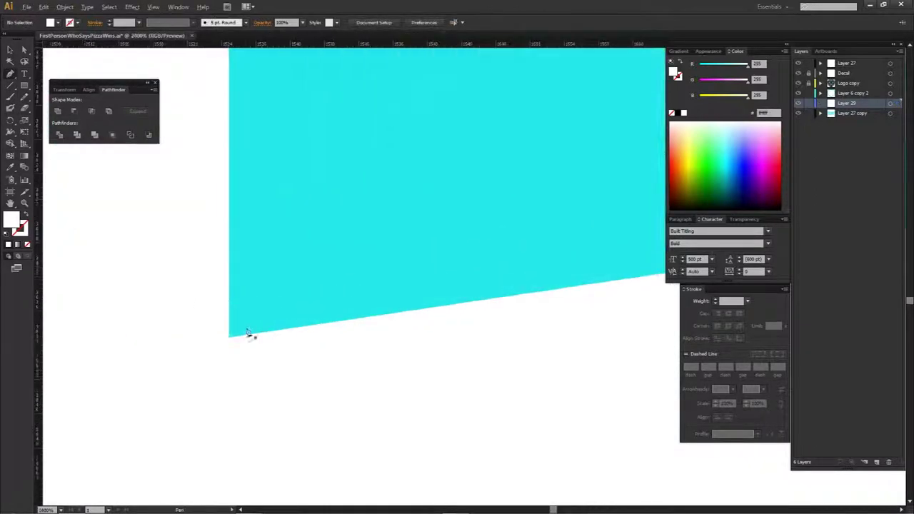
click(230, 342)
scroll(230, 339, down, 5)
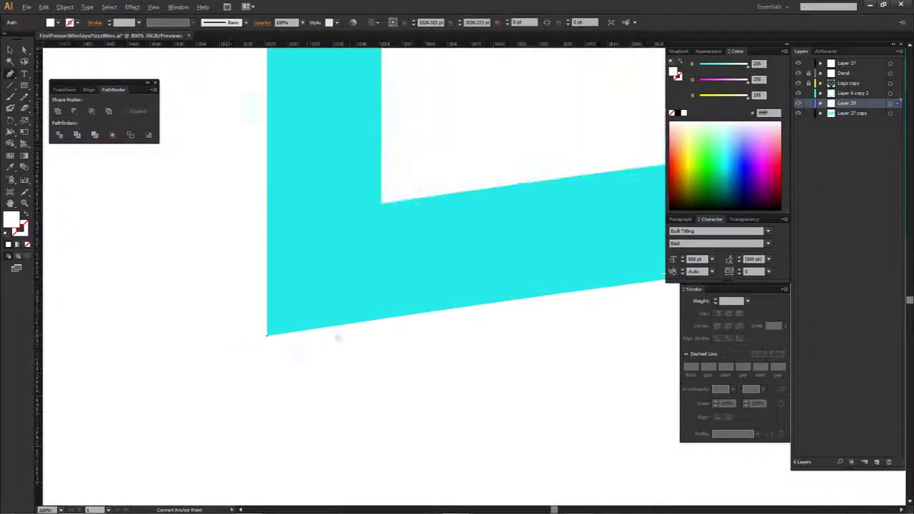
scroll(448, 337, down, 2)
scroll(296, 292, right, 3)
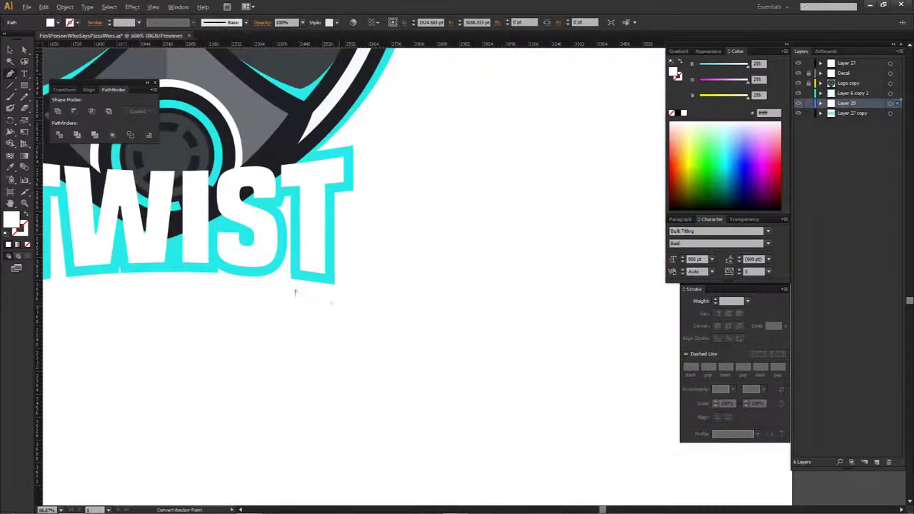
scroll(426, 290, up, 5)
drag(415, 281, 394, 253)
scroll(400, 289, down, 3)
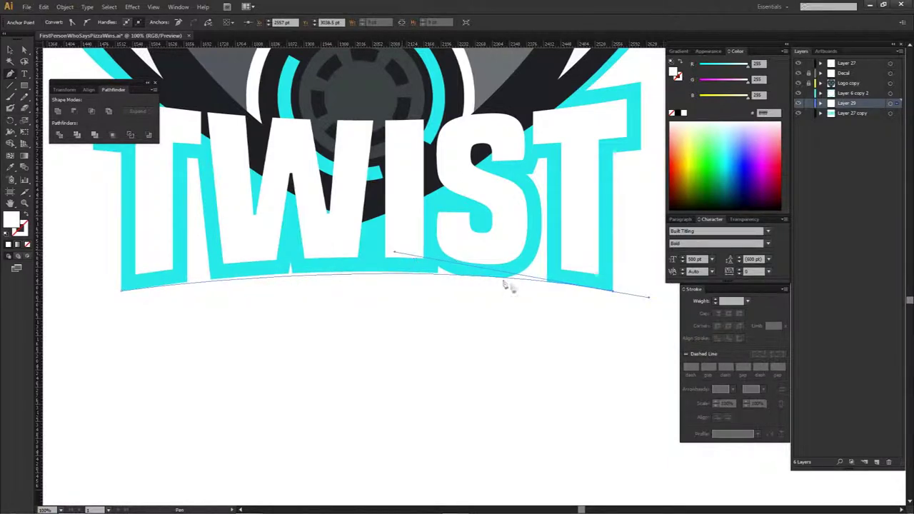
Step: Remove the path's fill and close it by tracing back within the lettering's cyan outline, enclosing the gaps along the bottom
click(28, 245)
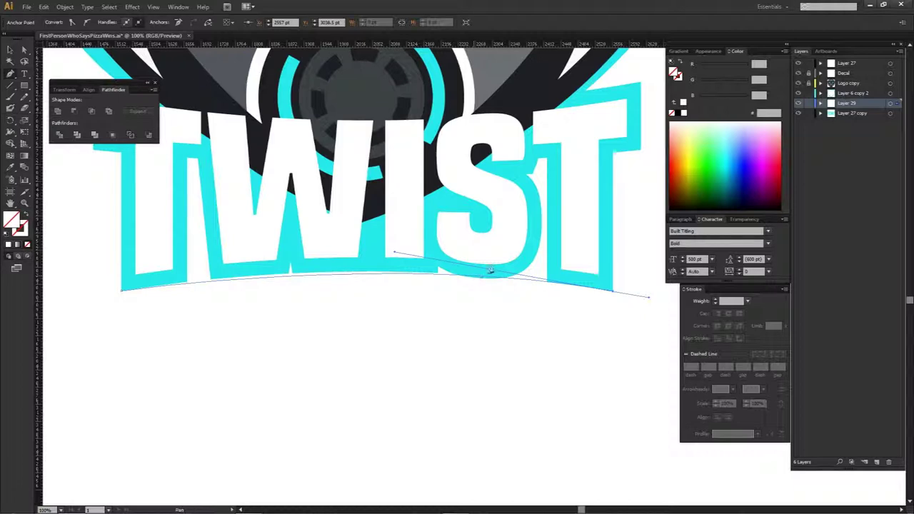
click(613, 290)
drag(608, 131, 532, 135)
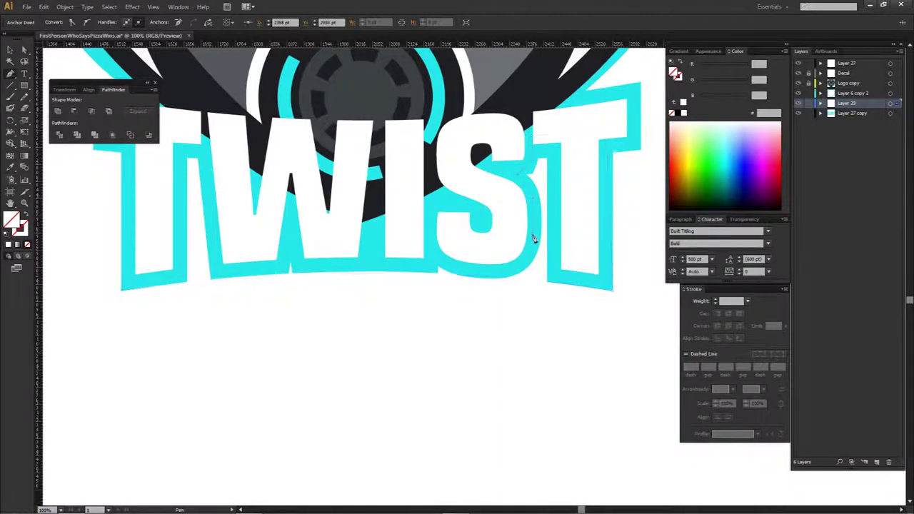
click(432, 268)
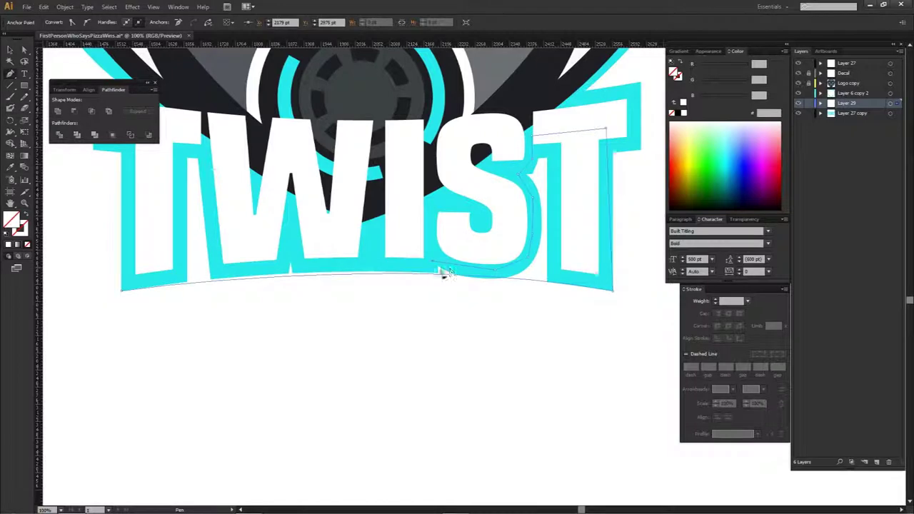
click(286, 264)
click(204, 157)
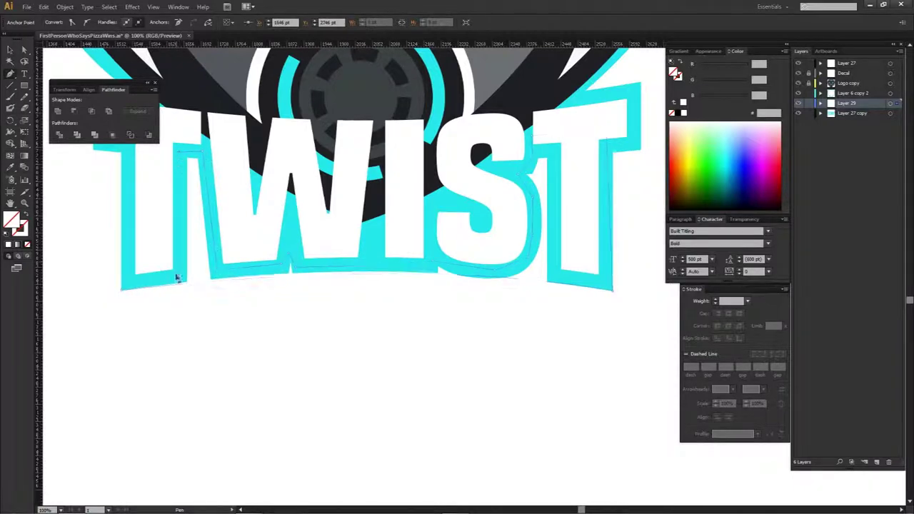
click(123, 290)
Step: Fill the closed gap shape with cyan #28eaea sampled from the artwork
key(a)
click(8, 246)
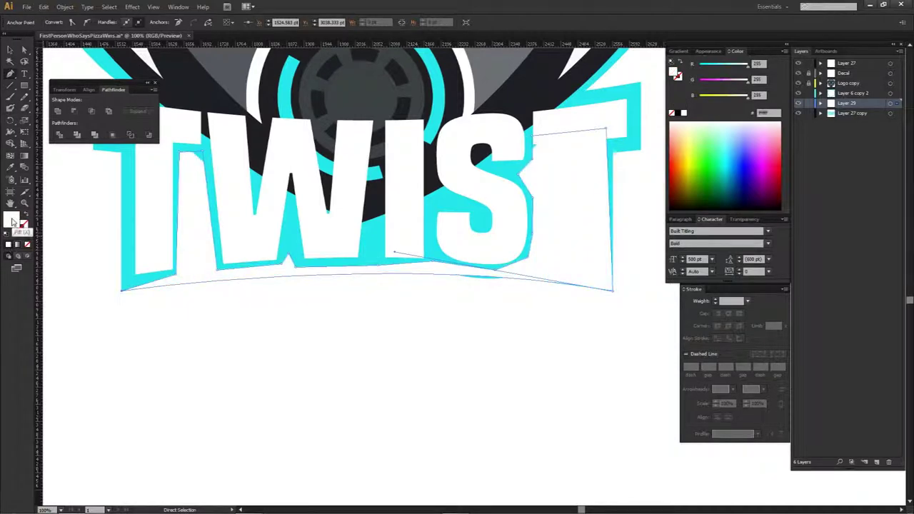
key(i)
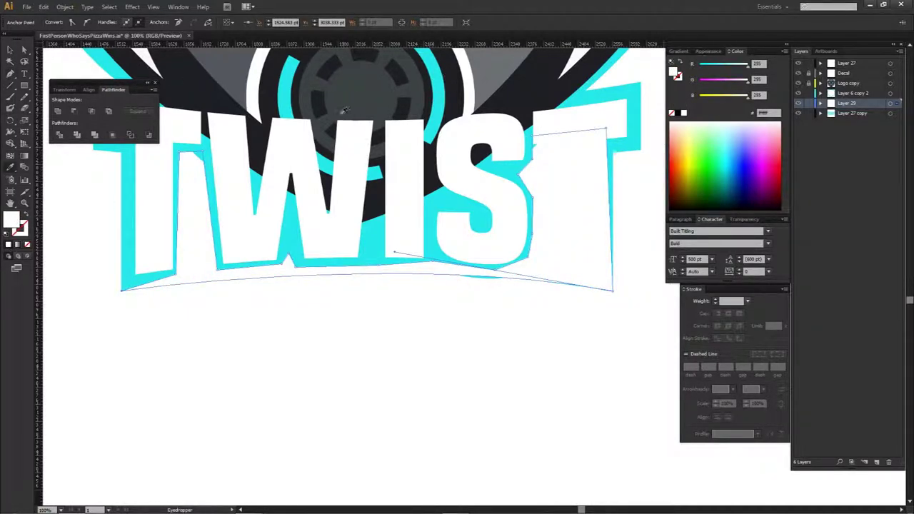
click(436, 62)
key(ctrl+z)
key(ctrl+shift+z)
scroll(440, 63, up, 3)
key(ctrl+z)
click(573, 163)
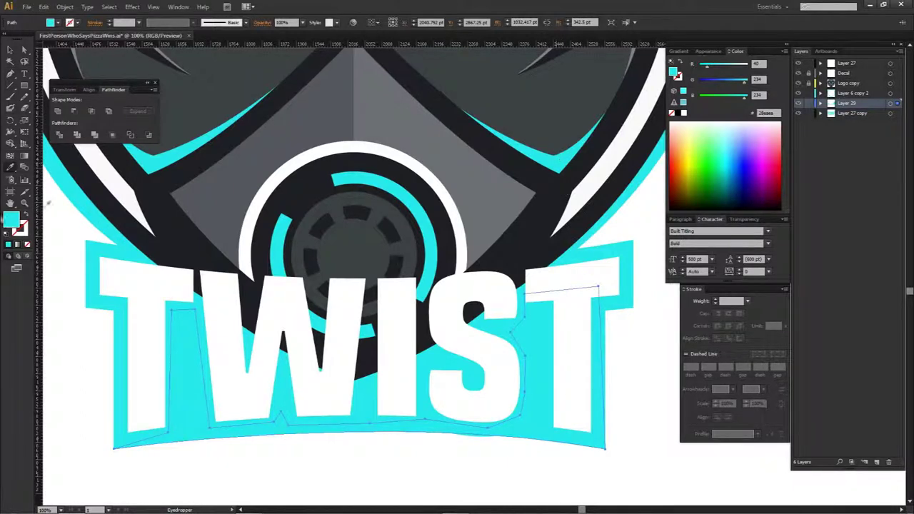
key(a)
double_click(12, 222)
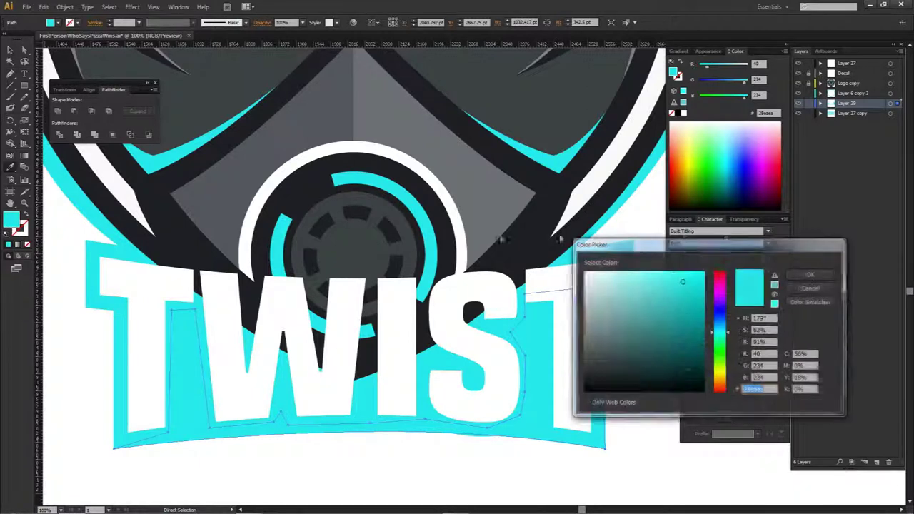
click(803, 286)
key(i)
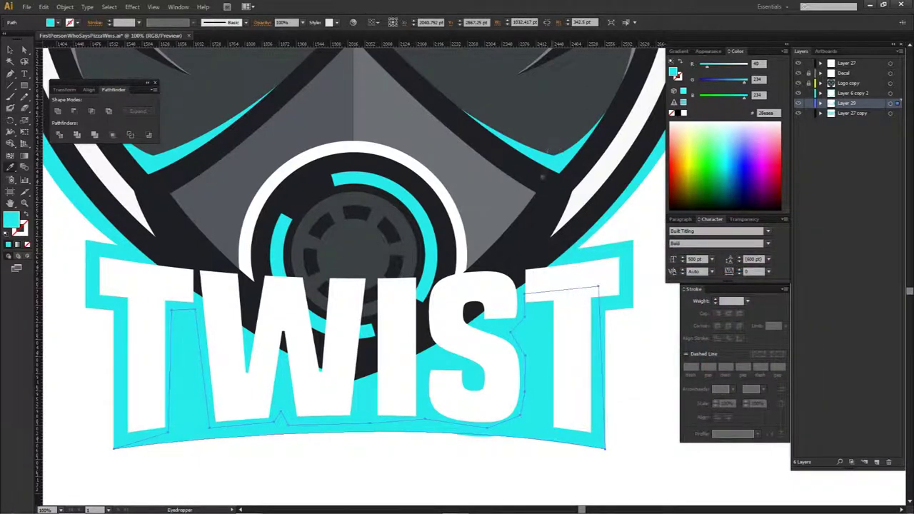
Step: Deselect the cyan gap shape and check the lettering's outline against the mask
ctrl+click(622, 343)
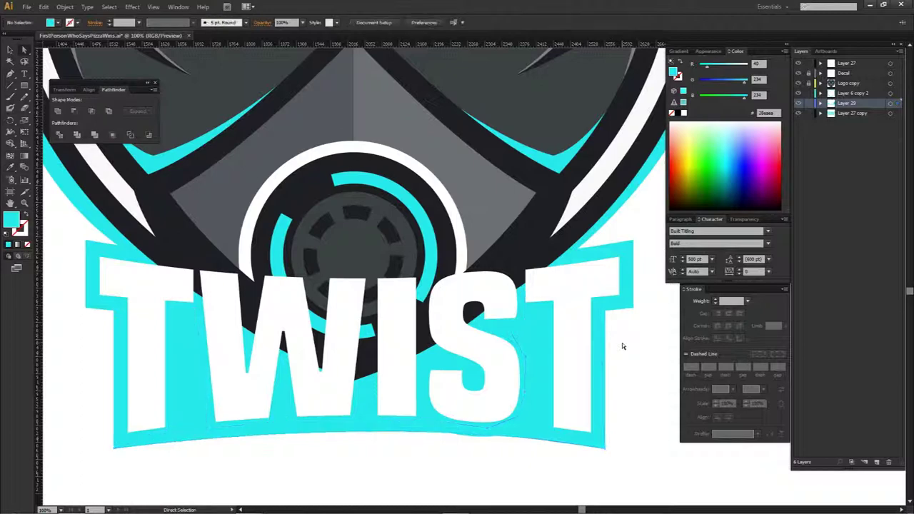
key(ctrl+minus)
key(ctrl+minus)
key(ctrl+minus)
key(ctrl+plus)
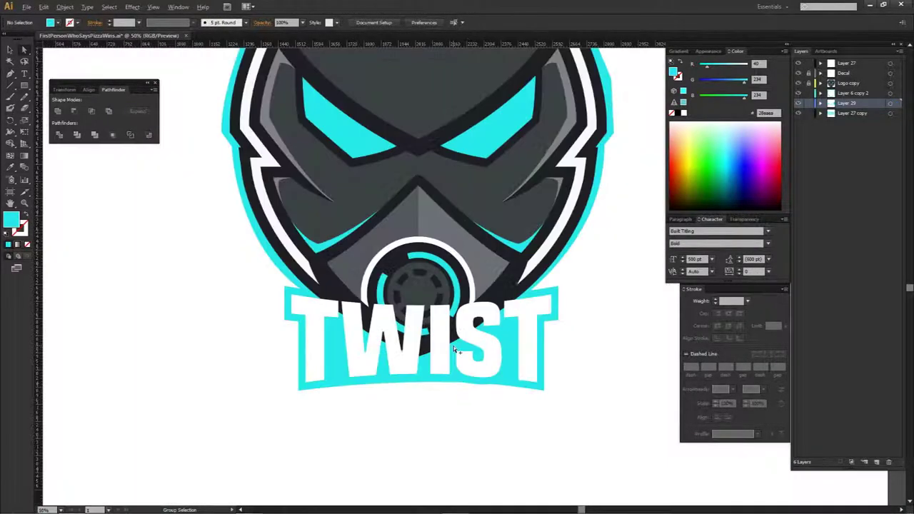